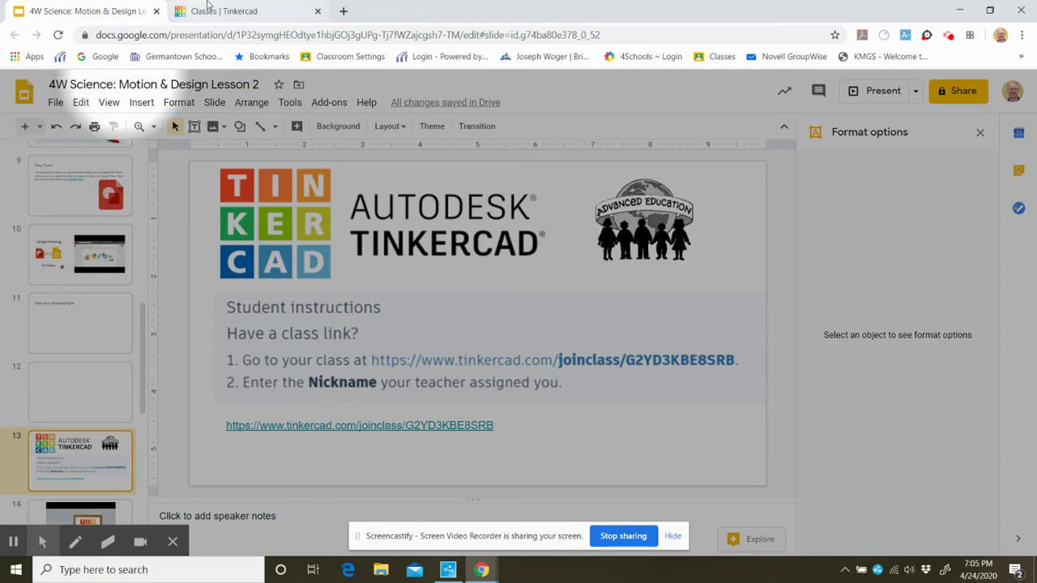
Step: Switch to the Tinkercad 2019-20 class roster tab
{"action": "left_click", "coordinate": [209, 8]}
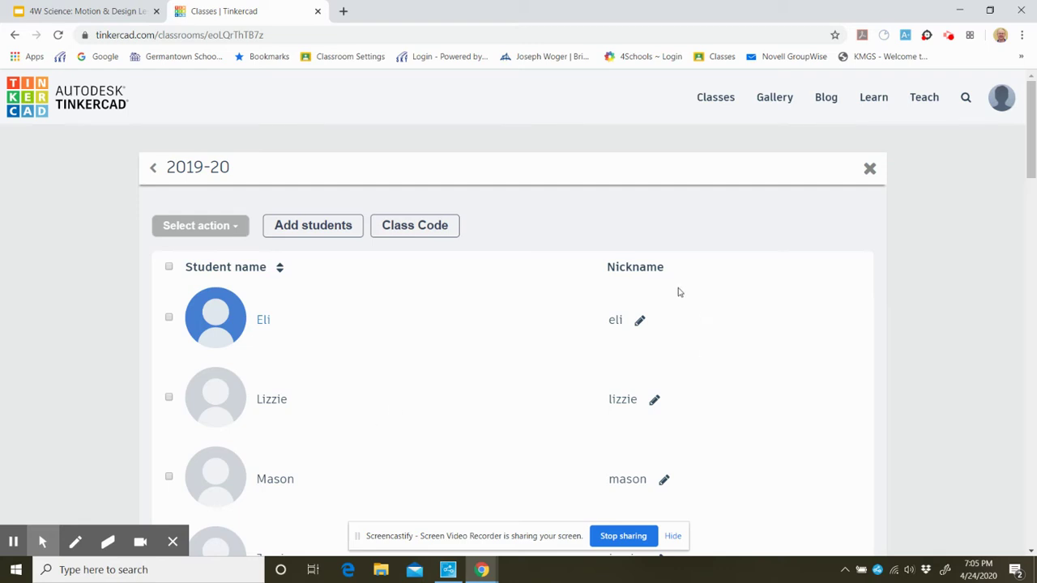
{"action": "scroll", "coordinate": [748, 325], "scroll_direction": "down", "scroll_amount": 6}
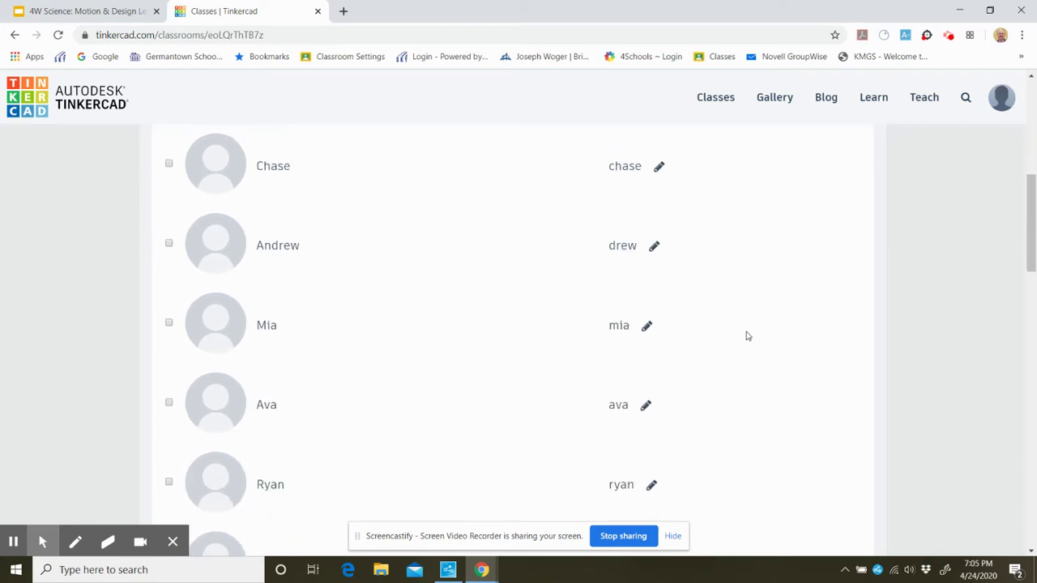
{"action": "scroll", "coordinate": [749, 337], "scroll_direction": "down", "scroll_amount": 2}
{"action": "scroll", "coordinate": [749, 336], "scroll_direction": "up", "scroll_amount": 1}
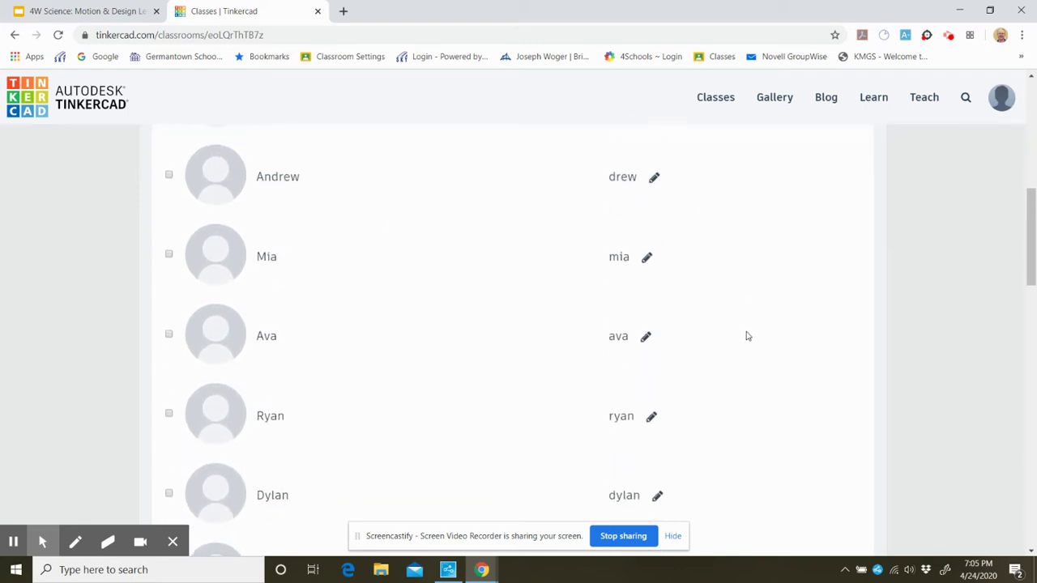
{"action": "scroll", "coordinate": [748, 336], "scroll_direction": "down", "scroll_amount": 3}
{"action": "scroll", "coordinate": [749, 336], "scroll_direction": "down", "scroll_amount": 5}
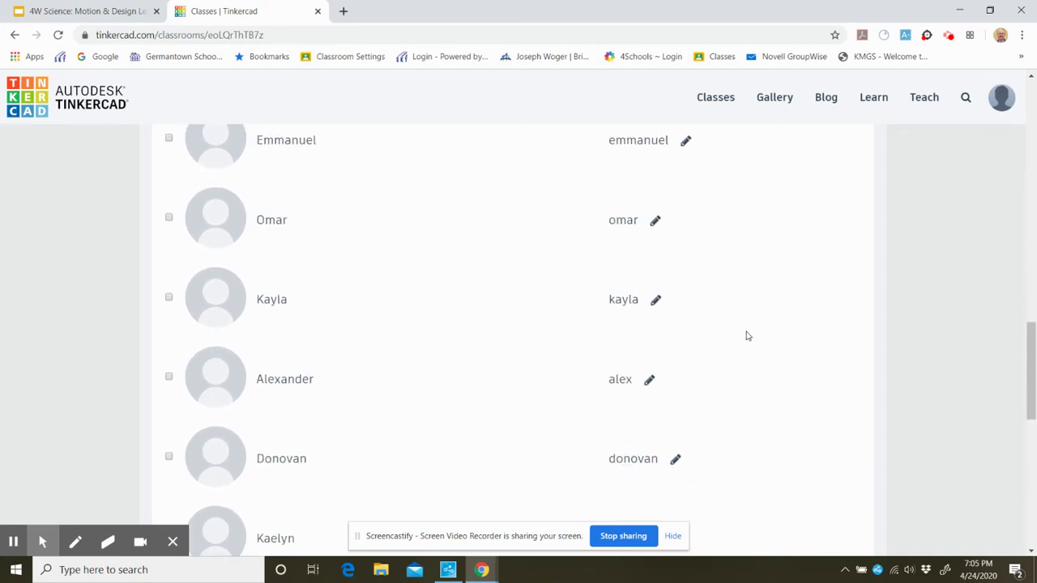
{"action": "scroll", "coordinate": [749, 335], "scroll_direction": "down", "scroll_amount": 2}
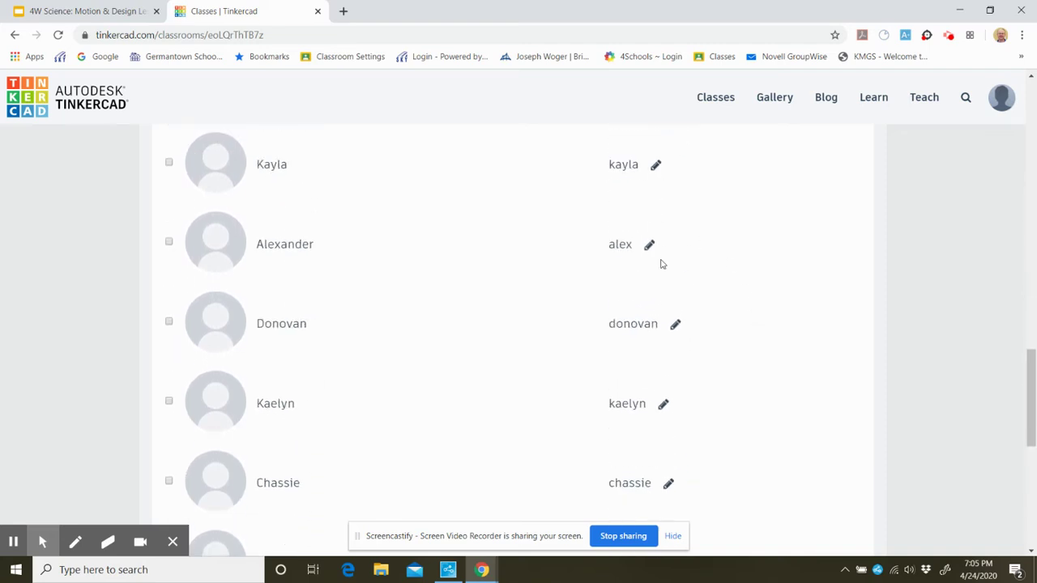
{"action": "scroll", "coordinate": [716, 272], "scroll_direction": "down", "scroll_amount": 3}
{"action": "scroll", "coordinate": [722, 288], "scroll_direction": "up", "scroll_amount": 1}
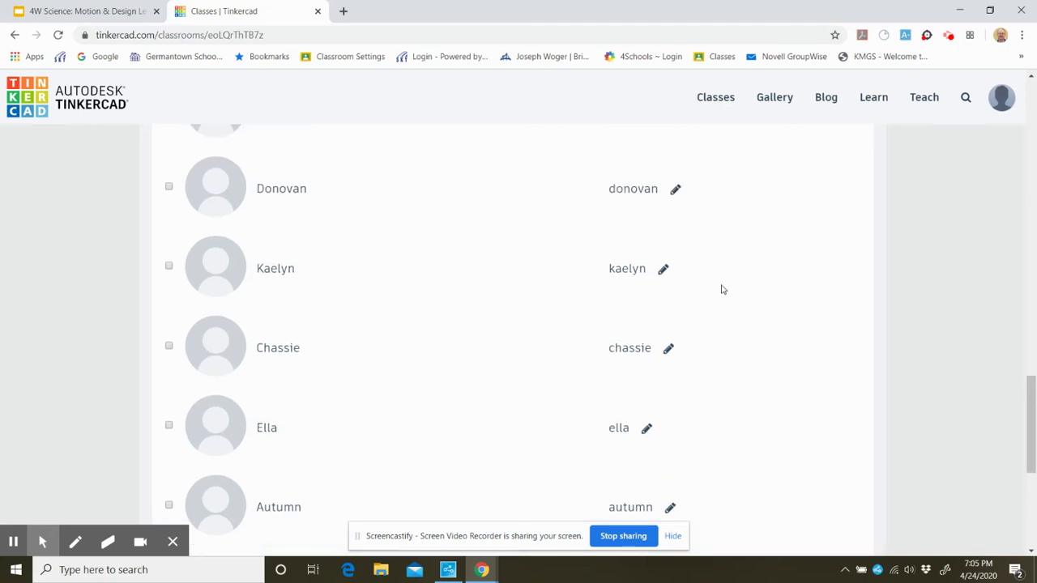
{"action": "scroll", "coordinate": [720, 289], "scroll_direction": "down", "scroll_amount": 2}
{"action": "scroll", "coordinate": [723, 290], "scroll_direction": "up", "scroll_amount": 5}
{"action": "scroll", "coordinate": [723, 290], "scroll_direction": "up", "scroll_amount": 9}
{"action": "scroll", "coordinate": [723, 291], "scroll_direction": "up", "scroll_amount": 7}
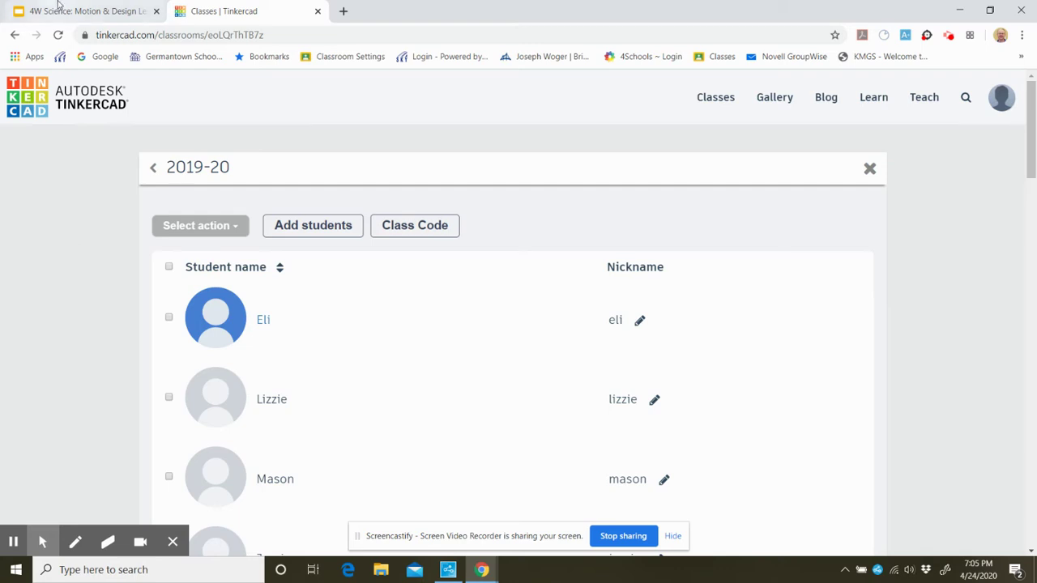
Step: Return to the lesson deck and view slides 14 and 15 with their videos
{"action": "left_click", "coordinate": [24, 11]}
{"action": "scroll", "coordinate": [65, 389], "scroll_direction": "down", "scroll_amount": 1}
{"action": "left_click", "coordinate": [81, 454]}
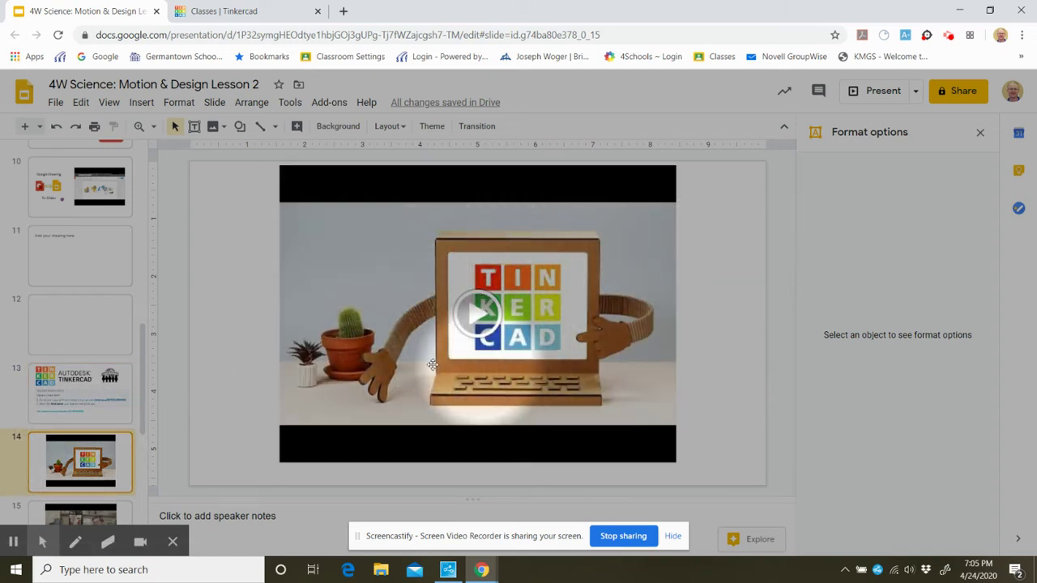
{"action": "mouse_move", "coordinate": [42, 541]}
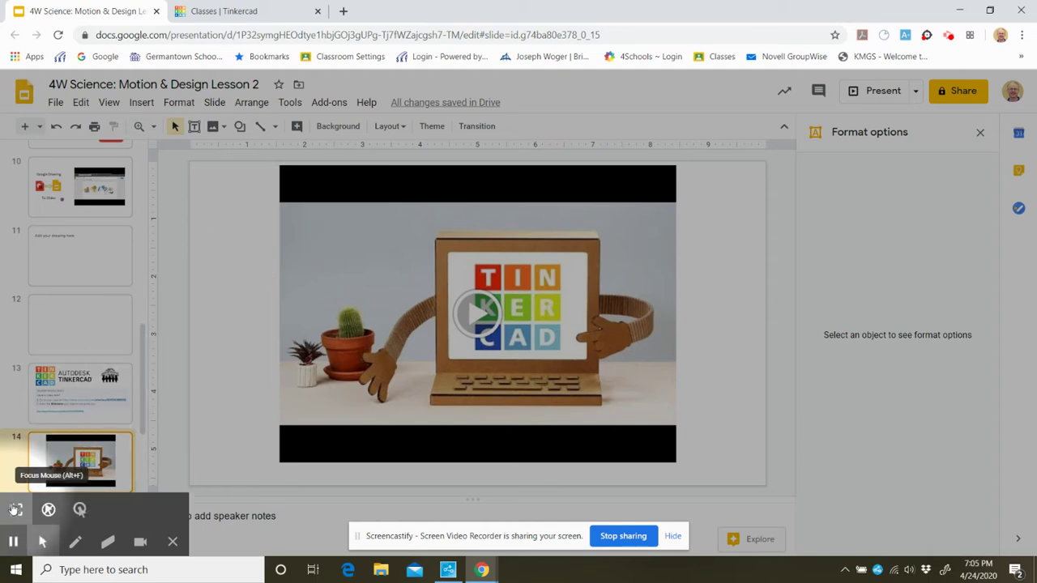
{"action": "left_click", "coordinate": [16, 509]}
{"action": "scroll", "coordinate": [111, 436], "scroll_direction": "down", "scroll_amount": 1}
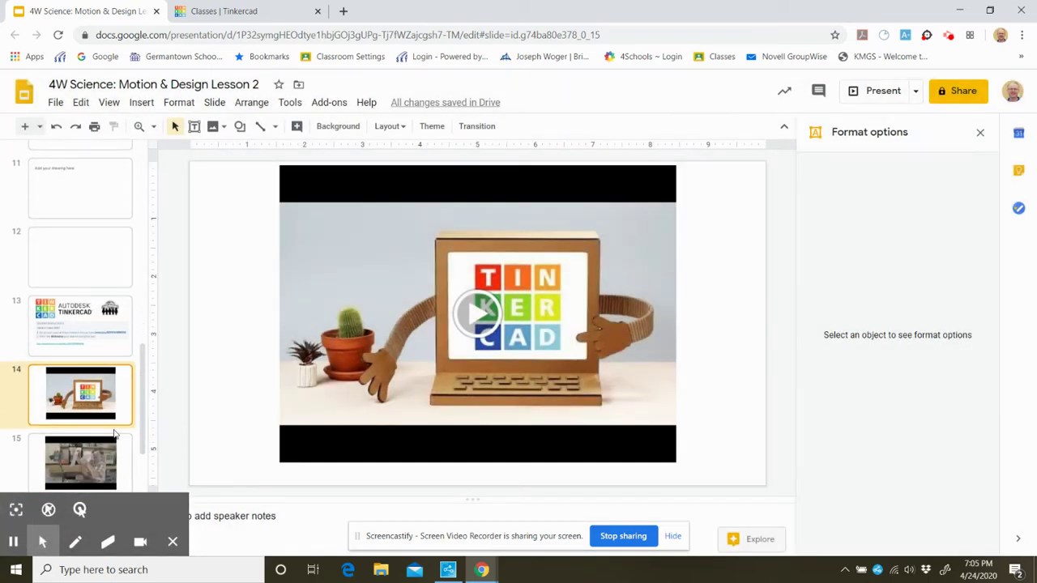
{"action": "left_click", "coordinate": [99, 453]}
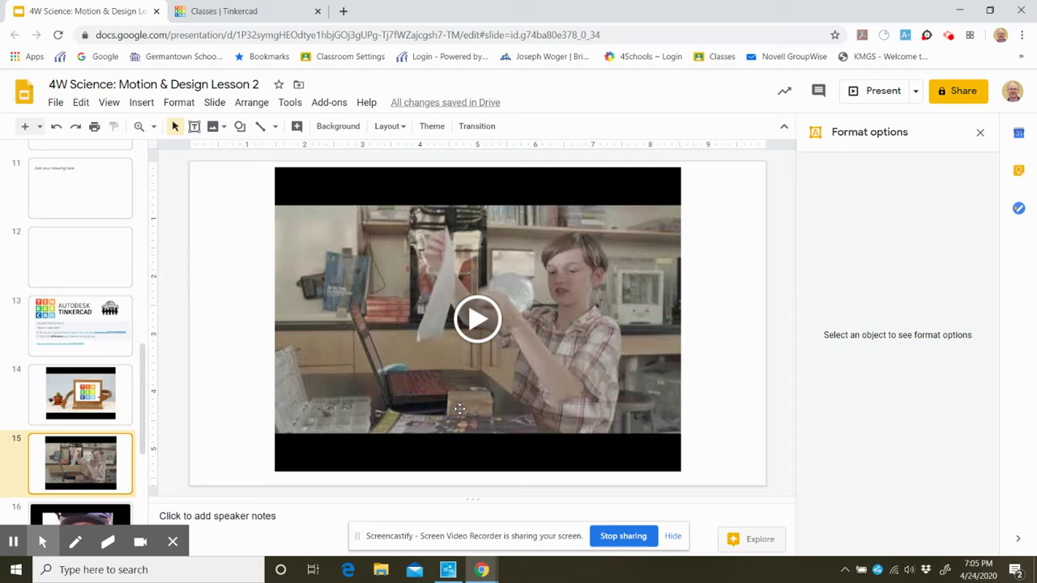
Step: Browse slides 16–19 and settle on slide 18's Tinkercad Tips #1 video
{"action": "scroll", "coordinate": [89, 405], "scroll_direction": "down", "scroll_amount": 2}
{"action": "left_click", "coordinate": [93, 412]}
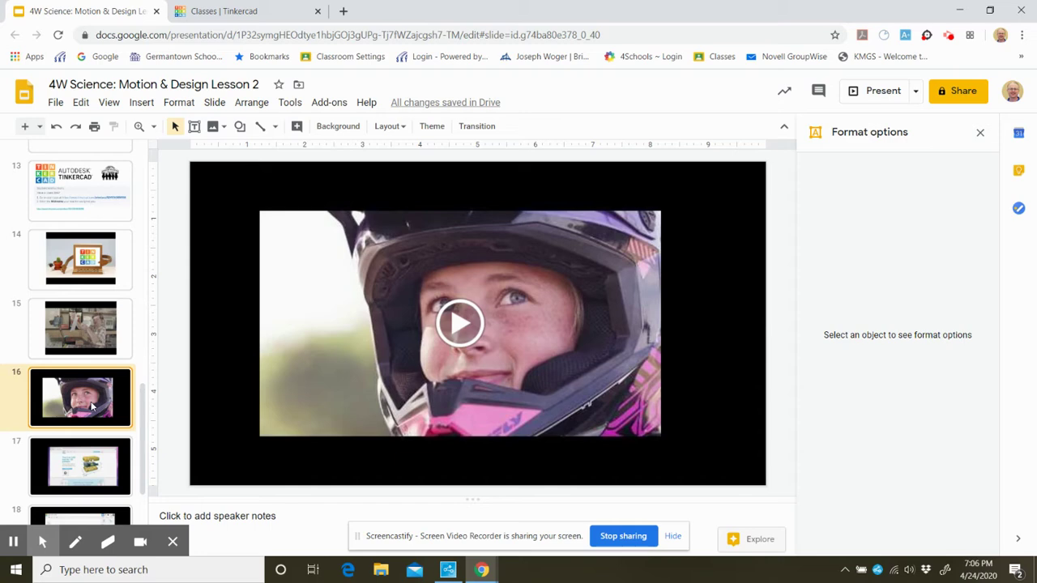
{"action": "scroll", "coordinate": [92, 397], "scroll_direction": "down", "scroll_amount": 3}
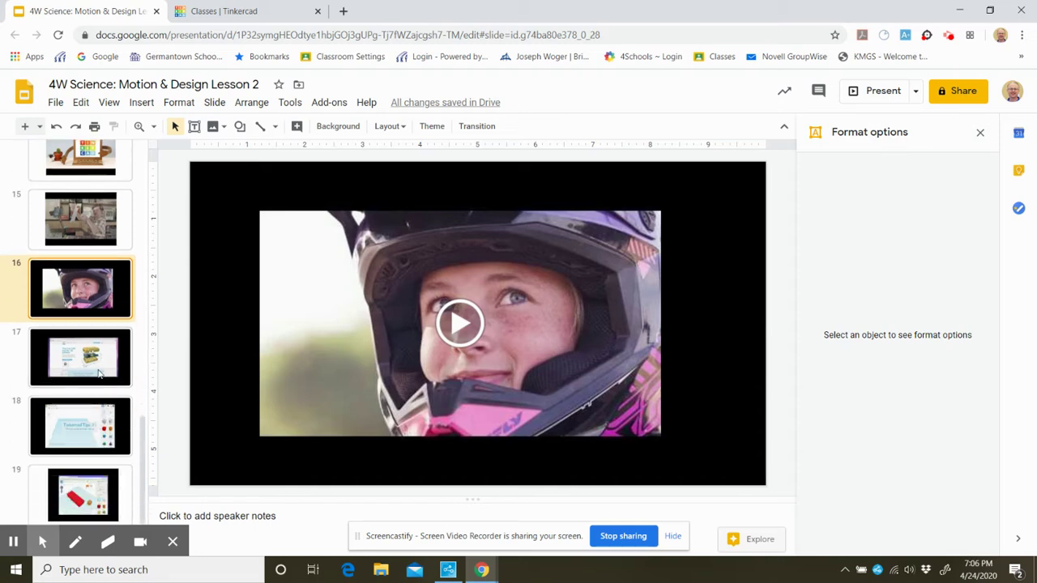
{"action": "left_click", "coordinate": [101, 374]}
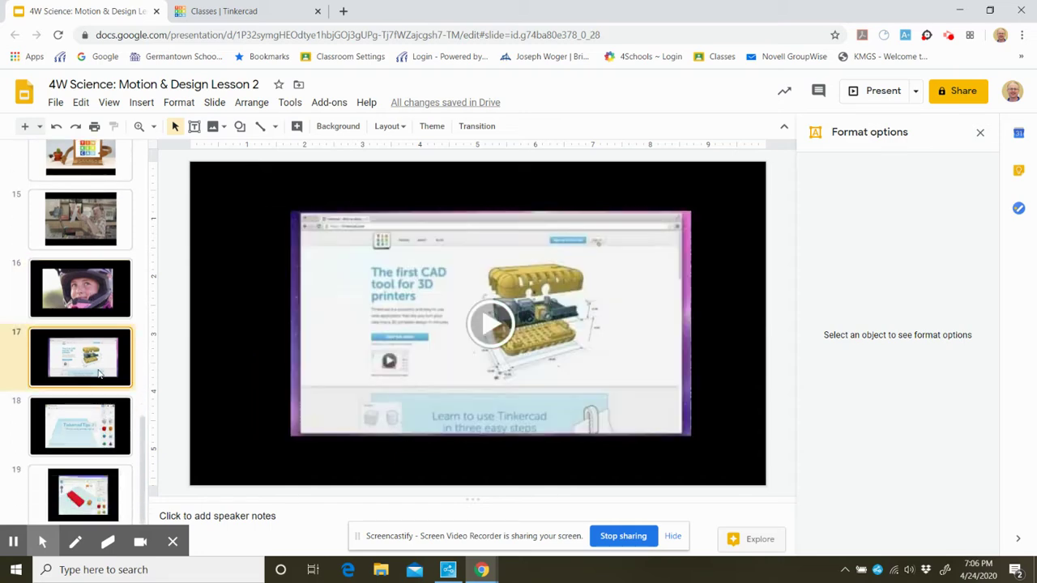
{"action": "left_click", "coordinate": [47, 419]}
{"action": "left_click", "coordinate": [66, 487]}
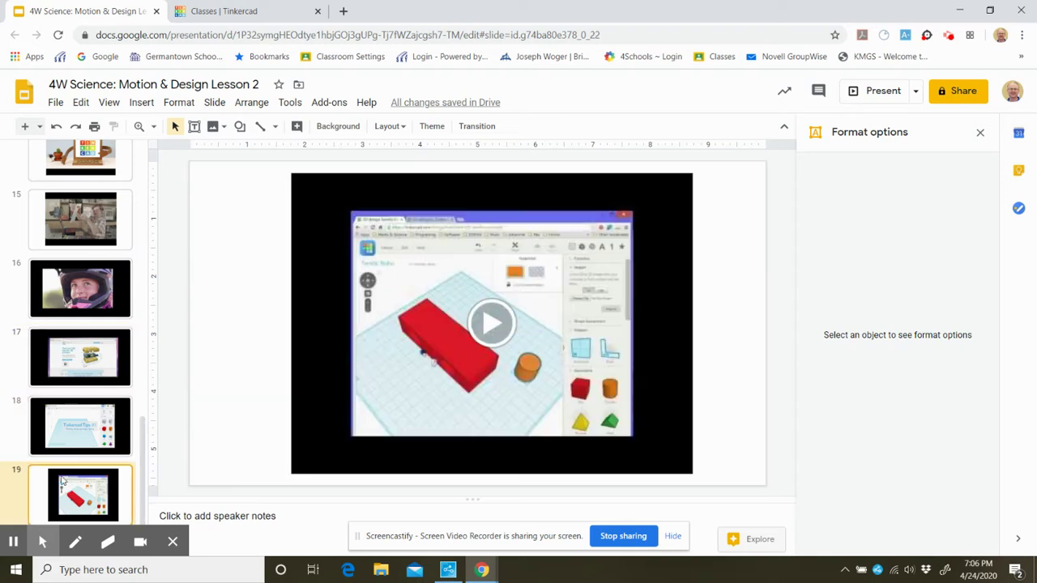
{"action": "left_click", "coordinate": [68, 433]}
{"action": "left_click", "coordinate": [68, 363]}
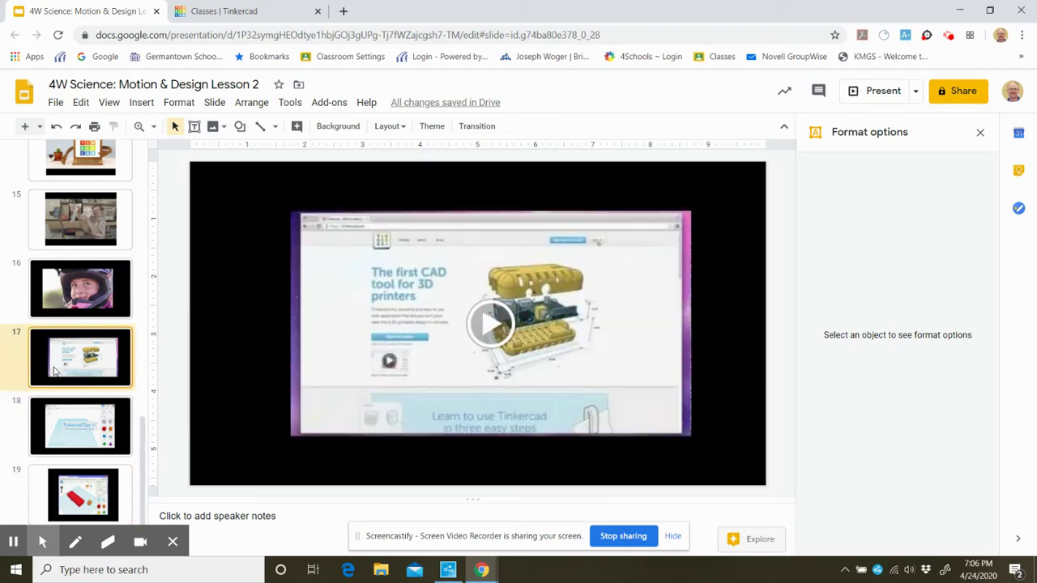
{"action": "left_click", "coordinate": [74, 504]}
{"action": "left_click", "coordinate": [78, 431]}
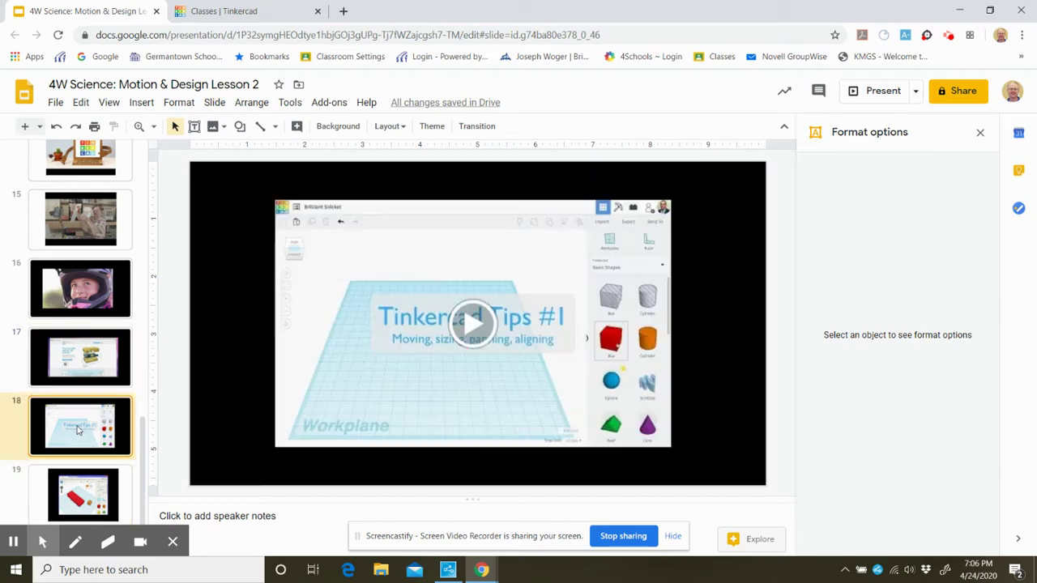
{"action": "scroll", "coordinate": [79, 429], "scroll_direction": "up", "scroll_amount": 1}
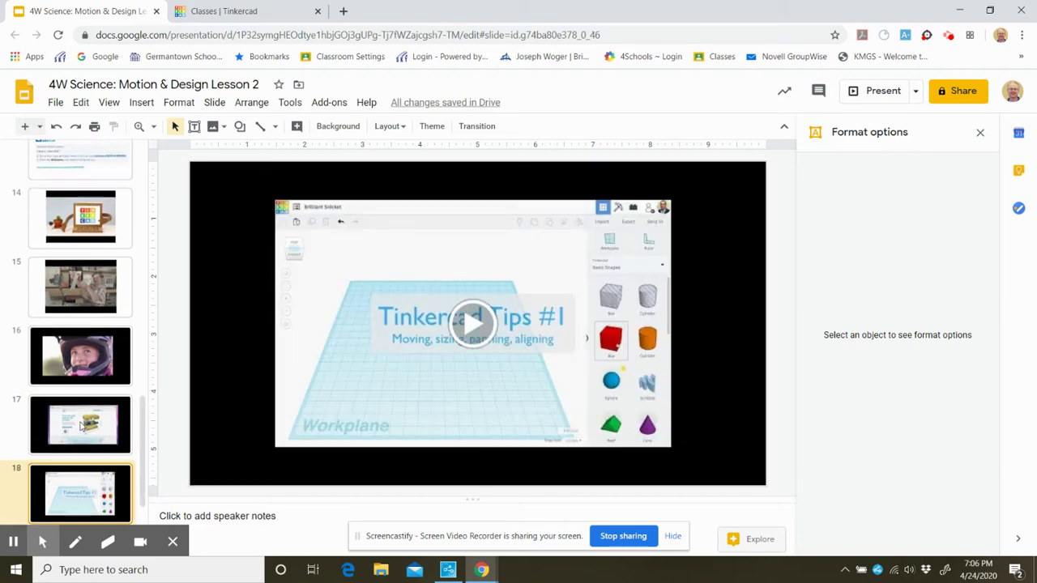
{"action": "scroll", "coordinate": [81, 426], "scroll_direction": "up", "scroll_amount": 1}
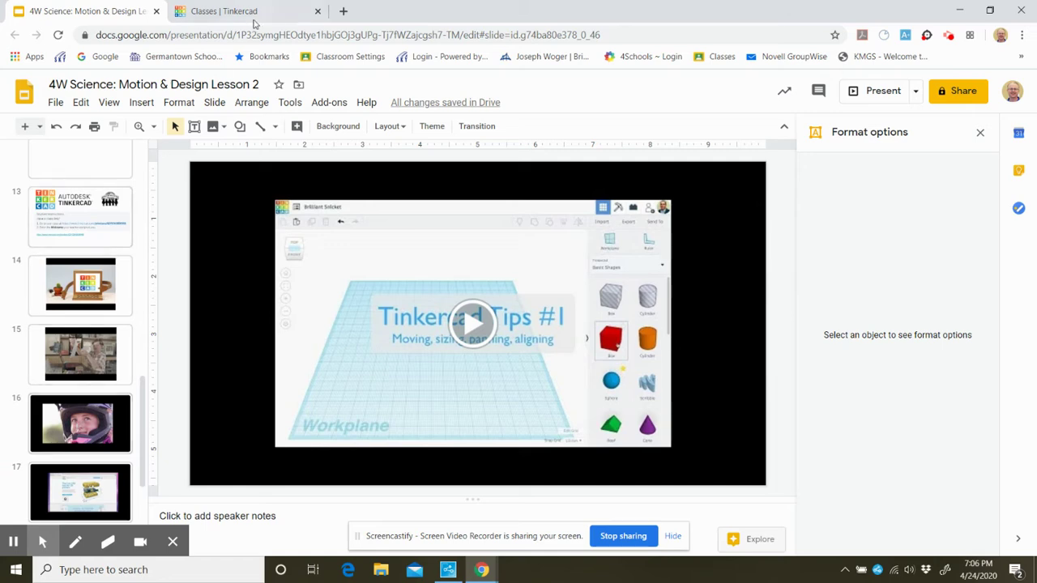
Step: Go from the class roster to the dashboard and create a new blank 3D design
{"action": "left_click", "coordinate": [239, 10]}
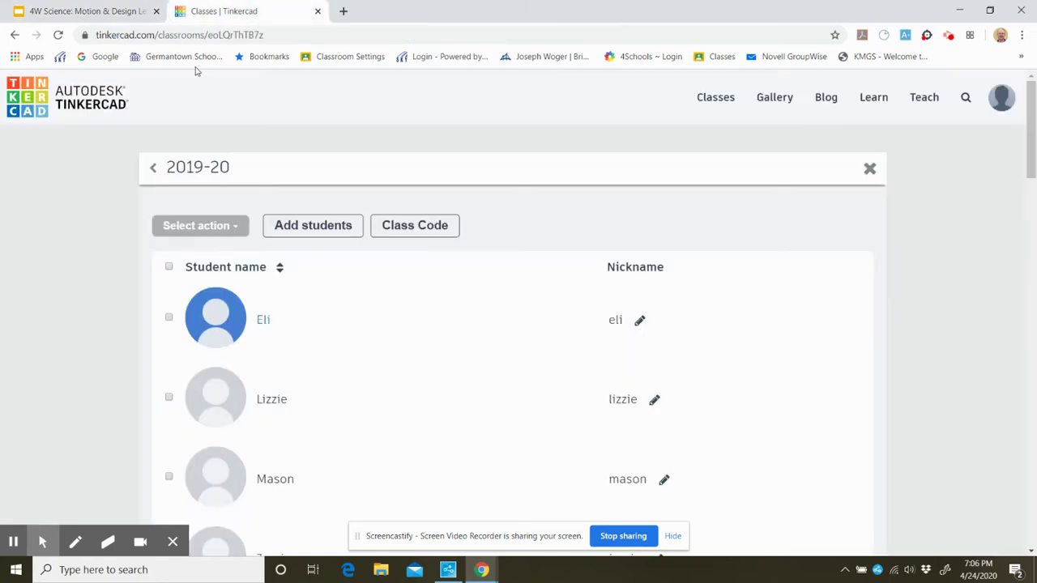
{"action": "left_click", "coordinate": [70, 114]}
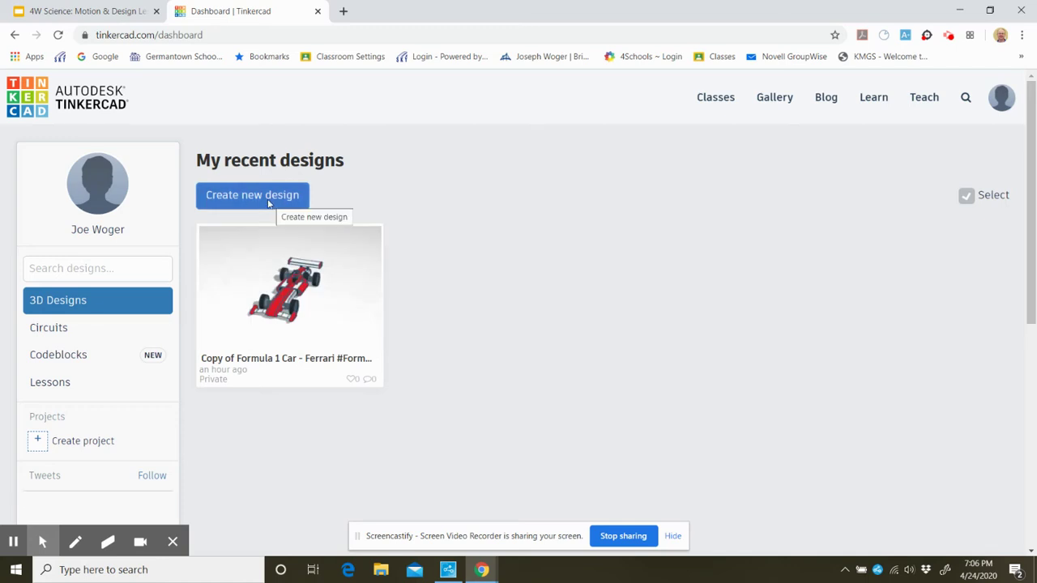
{"action": "left_click", "coordinate": [267, 202]}
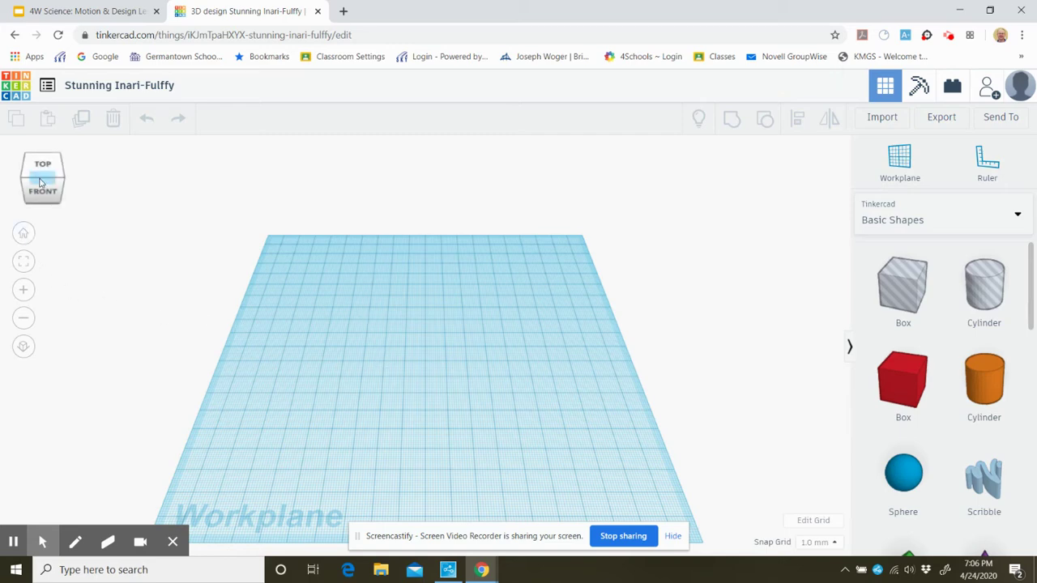
Step: Place a red box on the workplane and enlarge it to about 48 by 35
{"action": "left_click", "coordinate": [39, 183]}
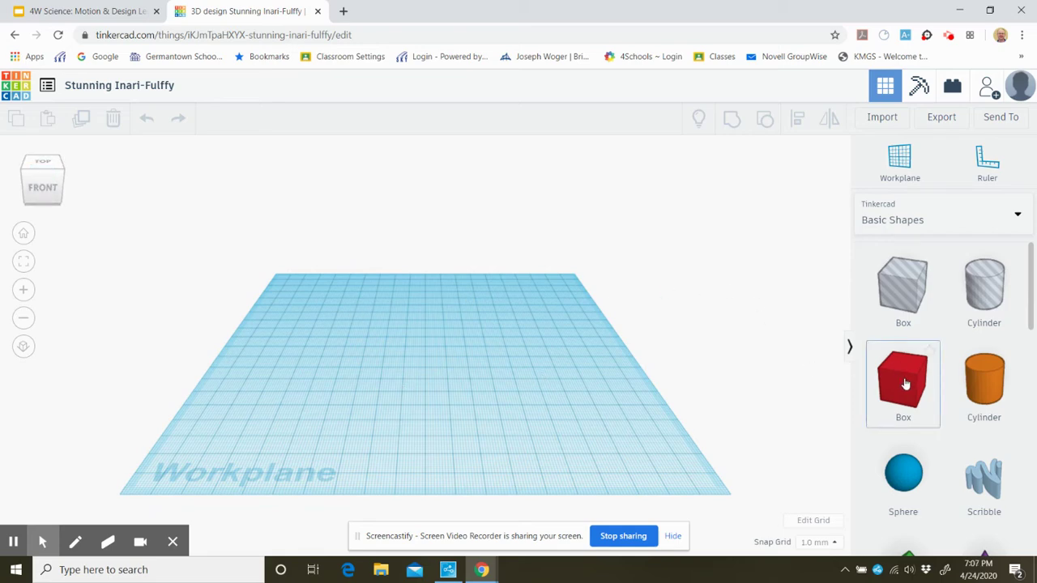
{"action": "left_click_drag", "start_coordinate": [903, 381], "coordinate": [420, 347]}
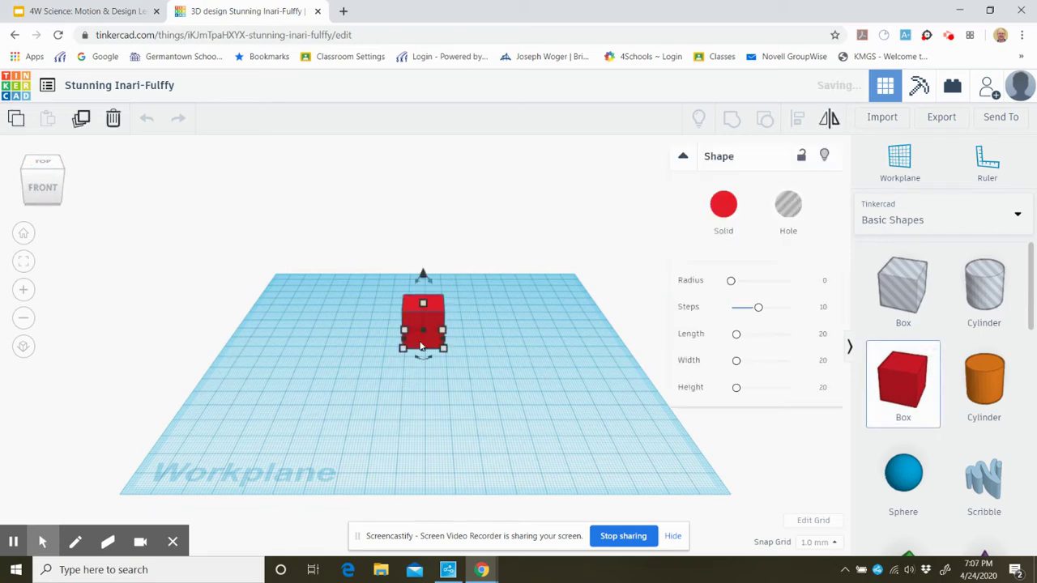
{"action": "mouse_move", "coordinate": [405, 354]}
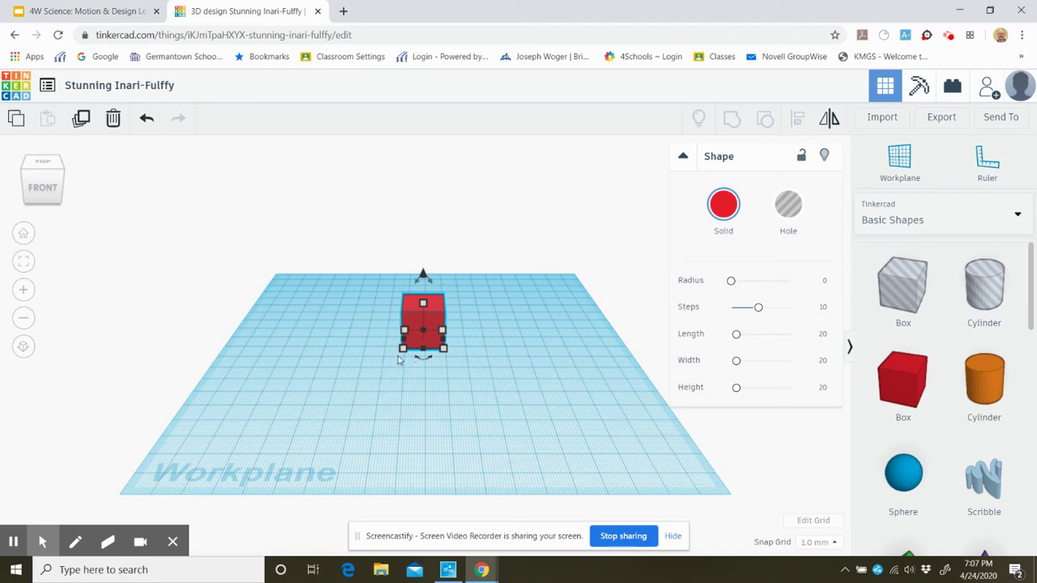
{"action": "left_click_drag", "start_coordinate": [402, 354], "coordinate": [367, 379]}
{"action": "left_click", "coordinate": [579, 378]}
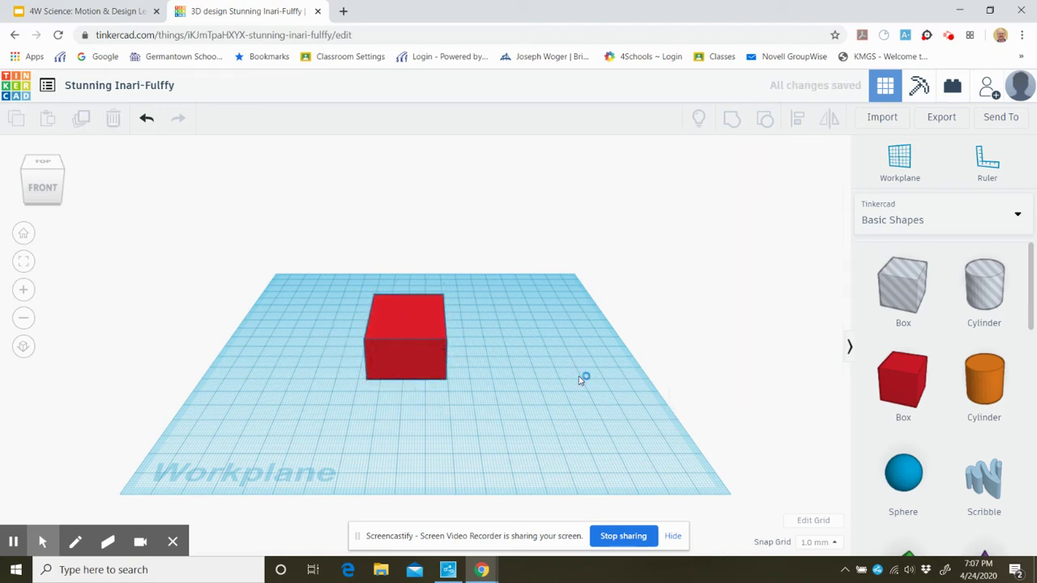
Step: Inspect the box from front, top and underneath views, then zoom to fill the view
{"action": "left_click", "coordinate": [35, 197]}
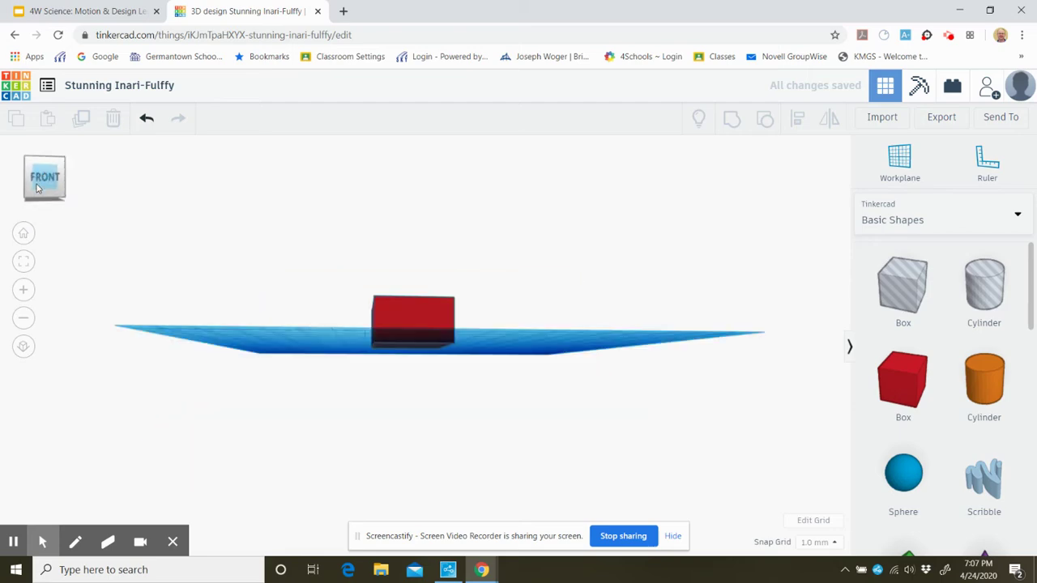
{"action": "left_click", "coordinate": [36, 198]}
{"action": "left_click", "coordinate": [36, 199]}
{"action": "left_click", "coordinate": [36, 198]}
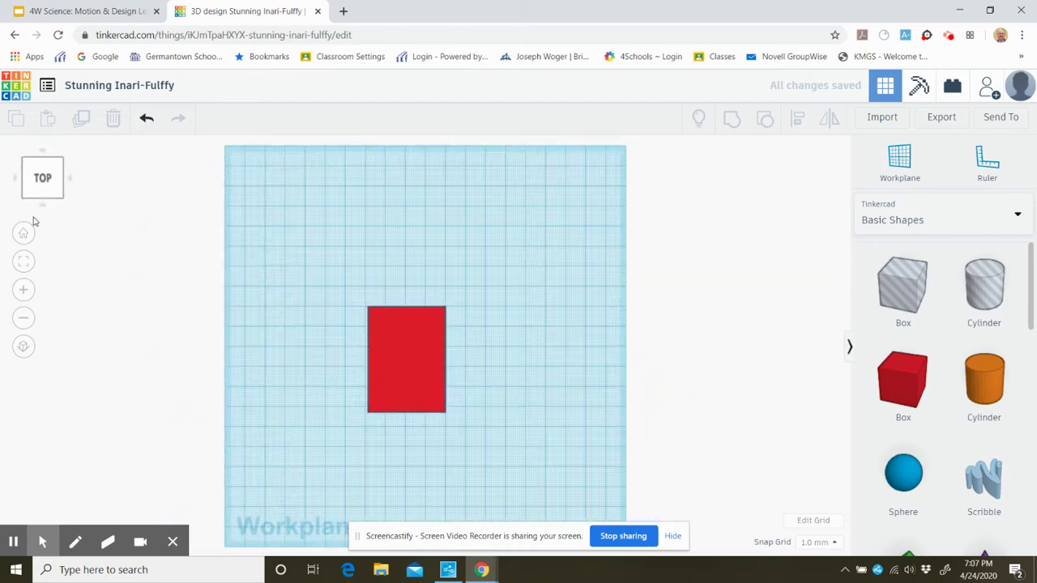
{"action": "left_click", "coordinate": [24, 234]}
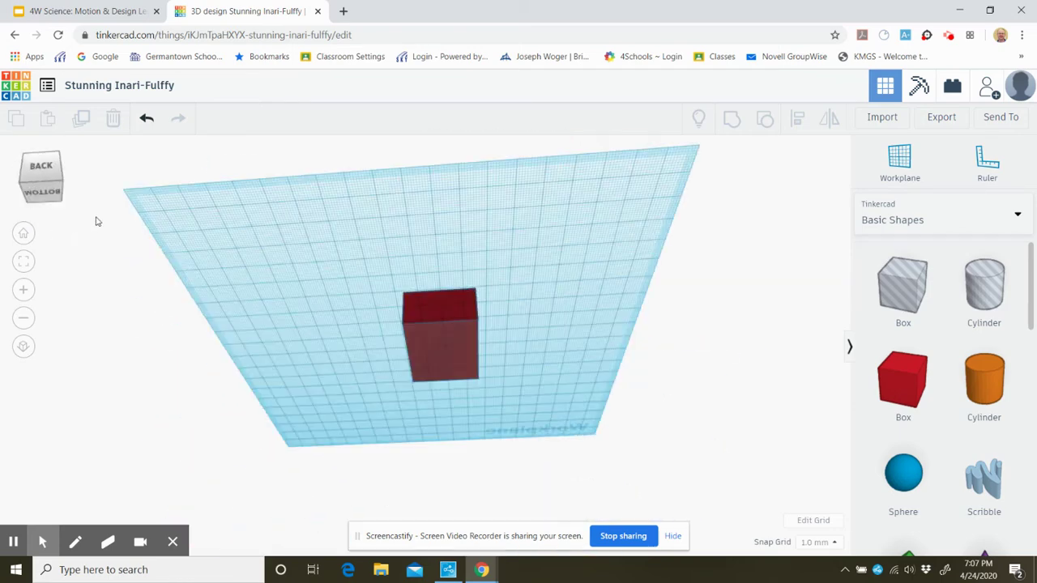
{"action": "right_click_drag", "start_coordinate": [111, 252], "coordinate": [47, 184]}
{"action": "scroll", "coordinate": [511, 294], "scroll_direction": "down", "scroll_amount": 5}
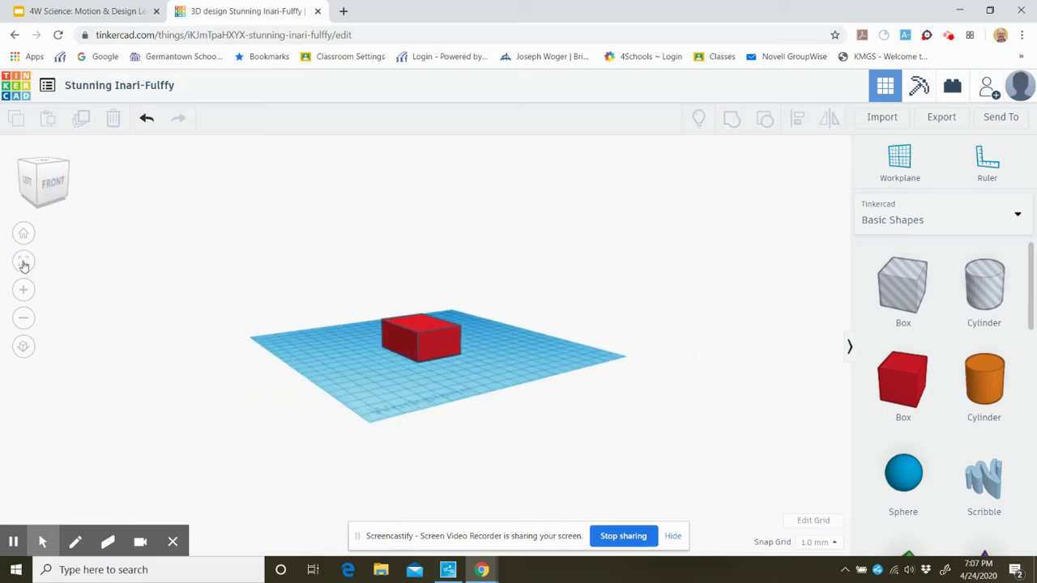
{"action": "left_click", "coordinate": [23, 263]}
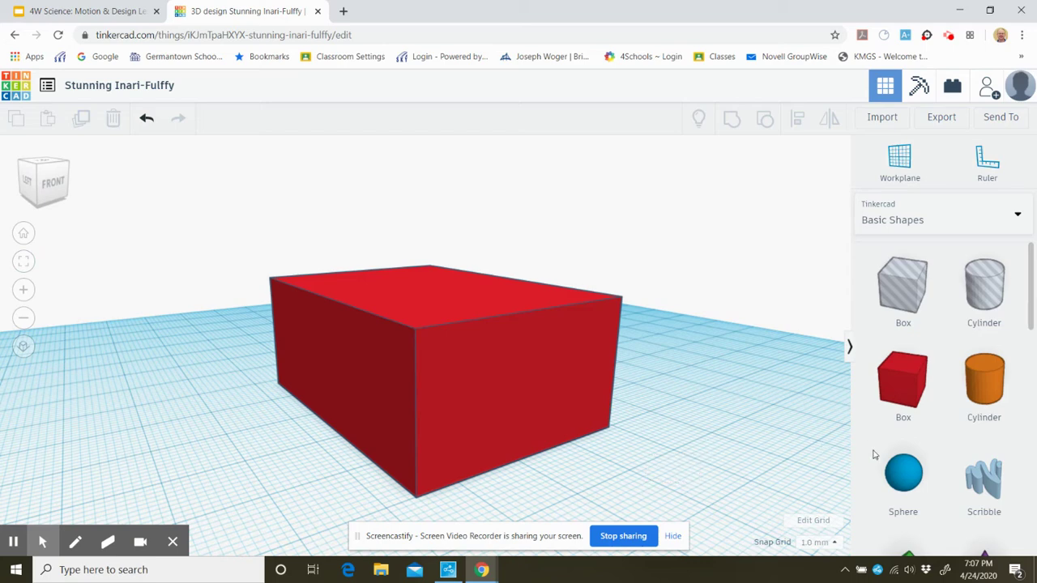
Step: Add a sphere against the box and turn it into a hole
{"action": "left_click_drag", "start_coordinate": [902, 486], "coordinate": [545, 283]}
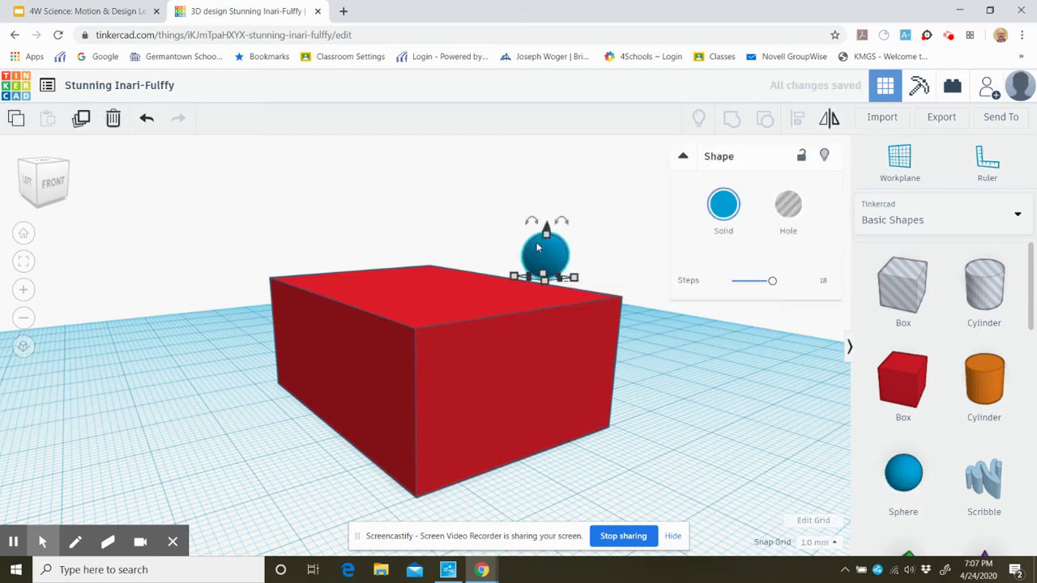
{"action": "left_click_drag", "start_coordinate": [543, 247], "coordinate": [525, 365]}
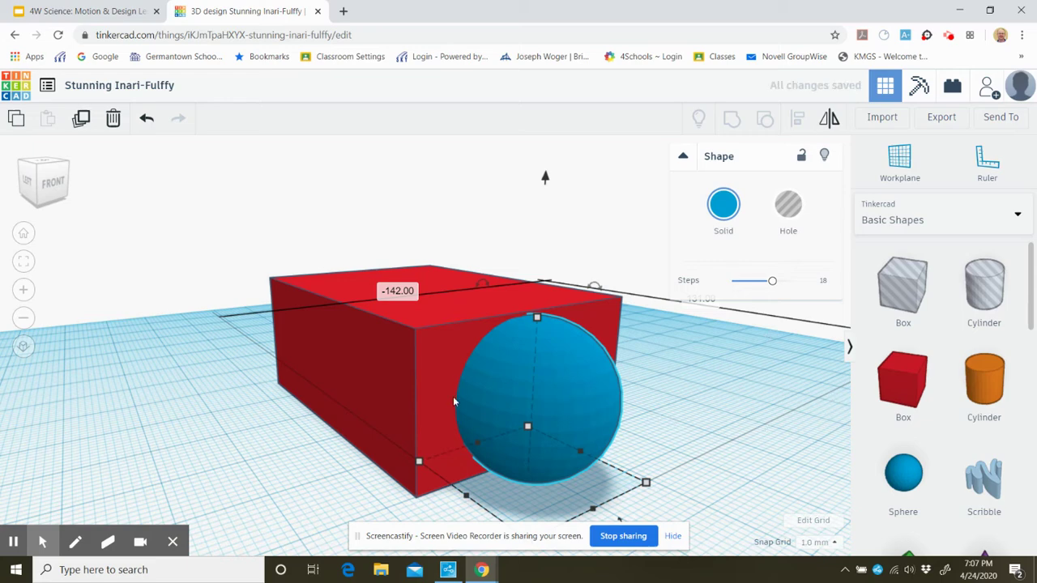
{"action": "left_click", "coordinate": [790, 205]}
{"action": "left_click", "coordinate": [737, 392]}
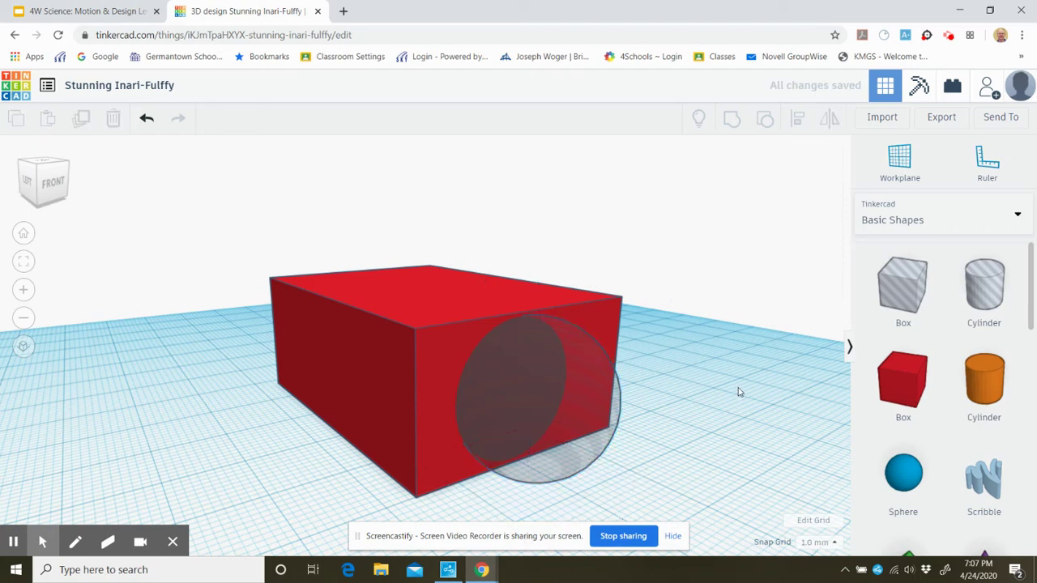
{"action": "right_click_drag", "start_coordinate": [736, 389], "coordinate": [578, 444]}
{"action": "left_click_drag", "start_coordinate": [614, 455], "coordinate": [482, 489]}
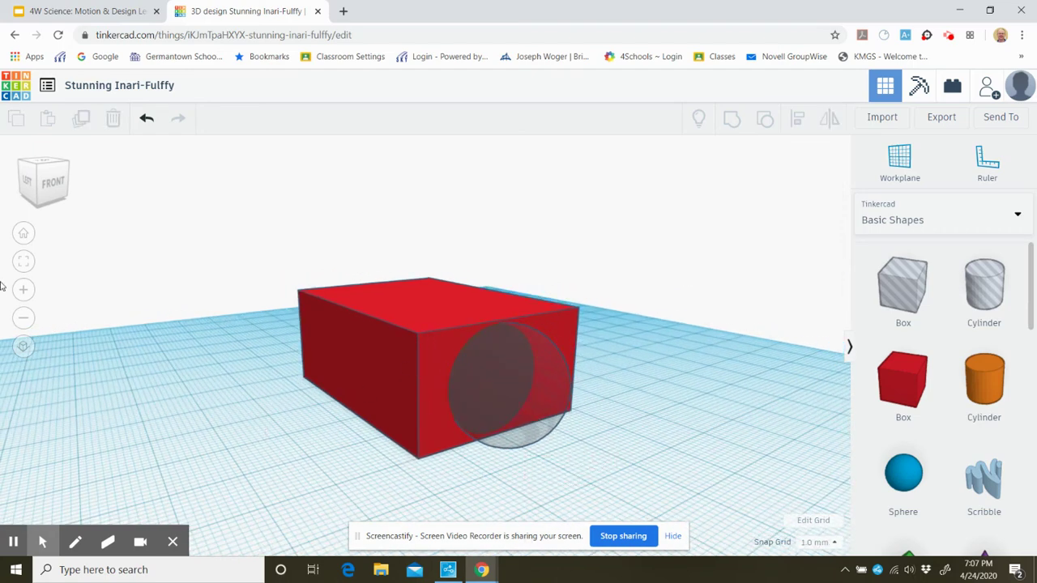
{"action": "left_click", "coordinate": [26, 202]}
{"action": "left_click_drag", "start_coordinate": [27, 202], "coordinate": [37, 206]}
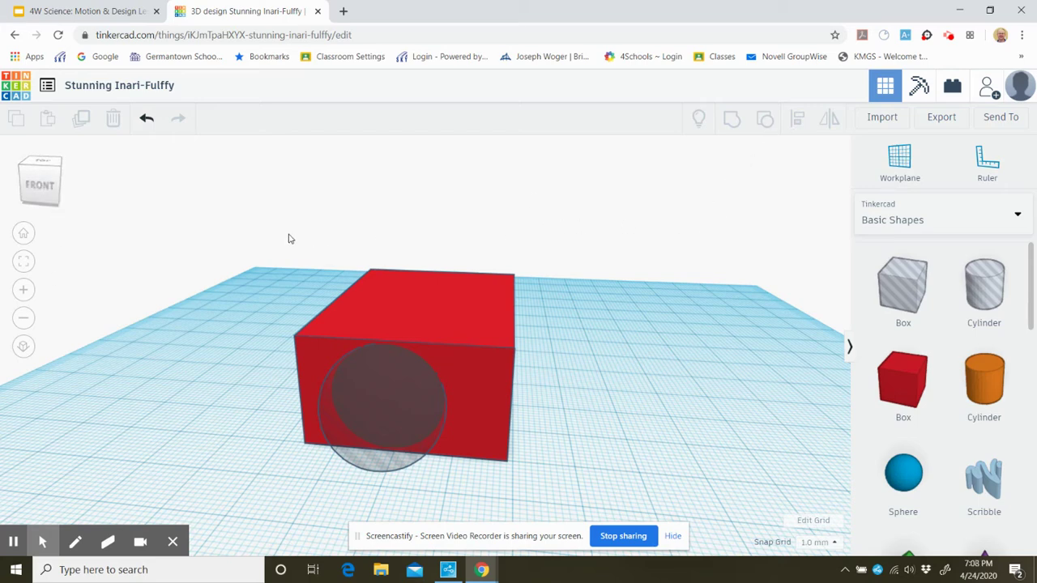
Step: Move the 20 by 20 sphere out beside the box and make it solid again
{"action": "left_click_drag", "start_coordinate": [288, 234], "coordinate": [689, 498]}
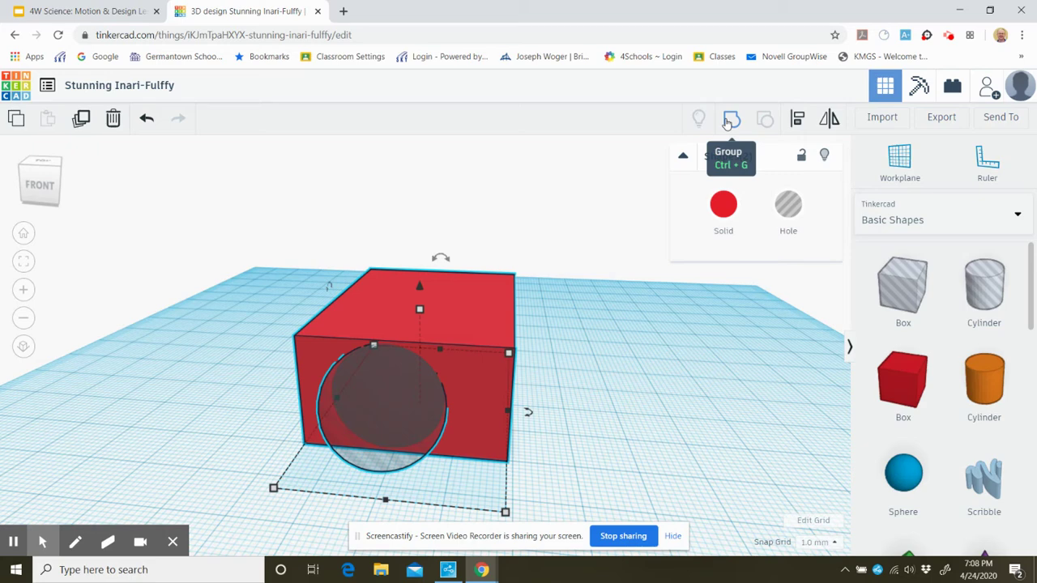
{"action": "left_click", "coordinate": [576, 252]}
{"action": "left_click", "coordinate": [403, 467]}
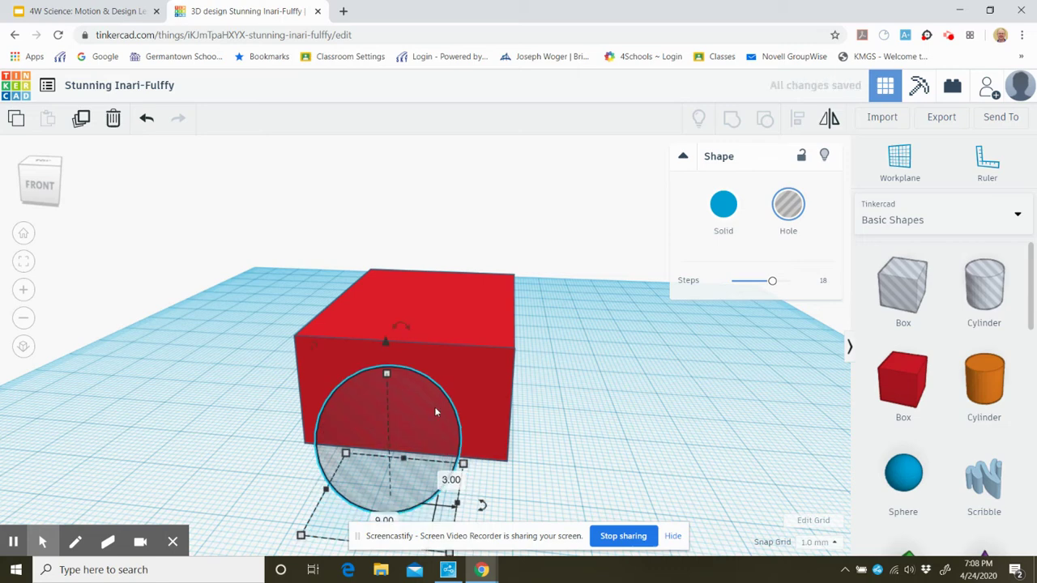
{"action": "left_click_drag", "start_coordinate": [376, 408], "coordinate": [621, 359]}
{"action": "mouse_move", "coordinate": [652, 402]}
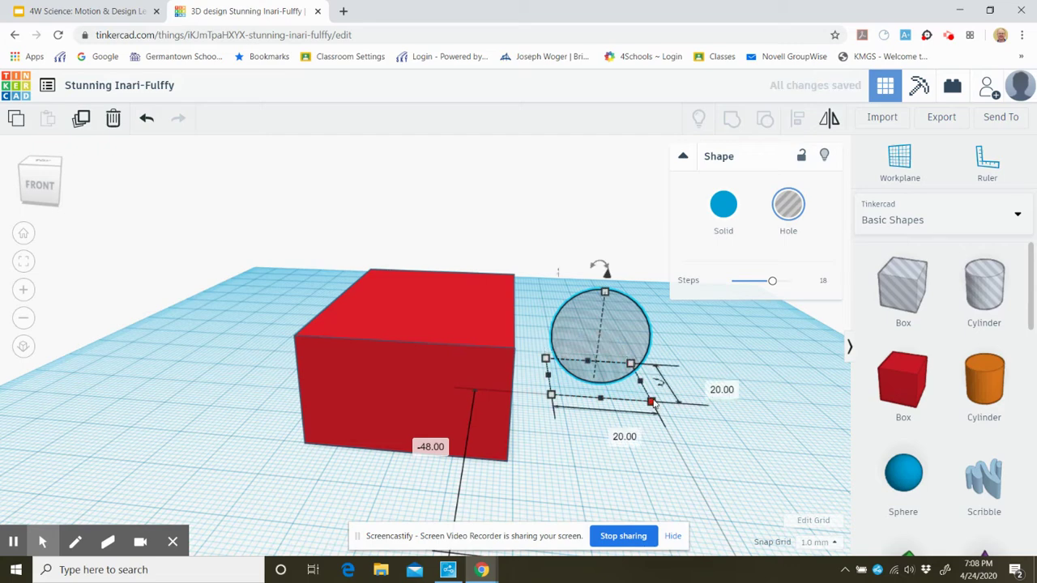
{"action": "left_click", "coordinate": [721, 209]}
{"action": "left_click", "coordinate": [683, 475]}
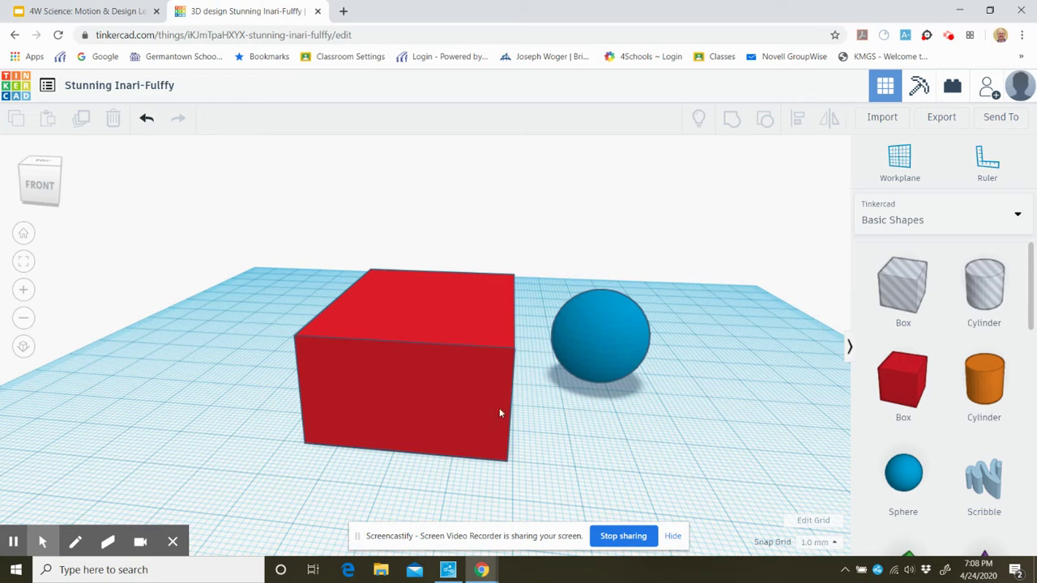
Step: Add a scribble shape and draw a freehand car-body outline with a raised cab
{"action": "scroll", "coordinate": [956, 449], "scroll_direction": "down", "scroll_amount": 1}
{"action": "mouse_move", "coordinate": [987, 409]}
{"action": "left_mouse_down"}
{"action": "mouse_move", "coordinate": [250, 366]}
{"action": "mouse_move", "coordinate": [215, 343]}
{"action": "mouse_move", "coordinate": [223, 356]}
{"action": "mouse_move", "coordinate": [316, 347]}
{"action": "mouse_move", "coordinate": [174, 369]}
{"action": "mouse_move", "coordinate": [218, 353]}
{"action": "left_mouse_up"}
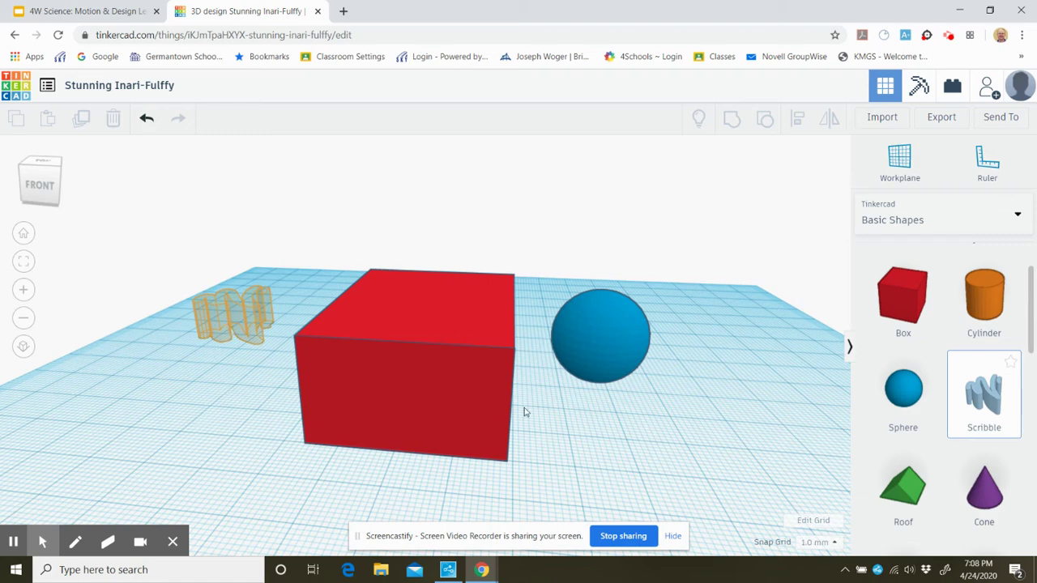
{"action": "left_click_drag", "start_coordinate": [976, 396], "coordinate": [220, 356]}
{"action": "mouse_move", "coordinate": [296, 319]}
{"action": "left_mouse_down"}
{"action": "mouse_move", "coordinate": [380, 308]}
{"action": "mouse_move", "coordinate": [470, 236]}
{"action": "mouse_move", "coordinate": [539, 307]}
{"action": "mouse_move", "coordinate": [584, 322]}
{"action": "mouse_move", "coordinate": [655, 321]}
{"action": "mouse_move", "coordinate": [662, 356]}
{"action": "mouse_move", "coordinate": [630, 375]}
{"action": "mouse_move", "coordinate": [424, 375]}
{"action": "mouse_move", "coordinate": [294, 357]}
{"action": "mouse_move", "coordinate": [299, 322]}
{"action": "mouse_move", "coordinate": [316, 321]}
{"action": "mouse_move", "coordinate": [293, 320]}
{"action": "left_mouse_up"}
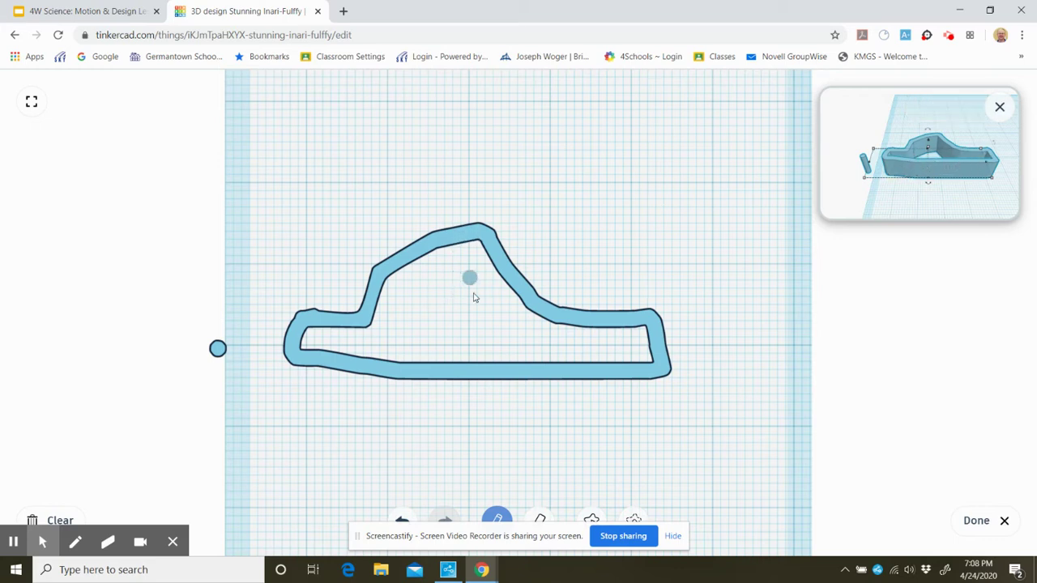
{"action": "scroll", "coordinate": [501, 474], "scroll_direction": "down", "scroll_amount": 1}
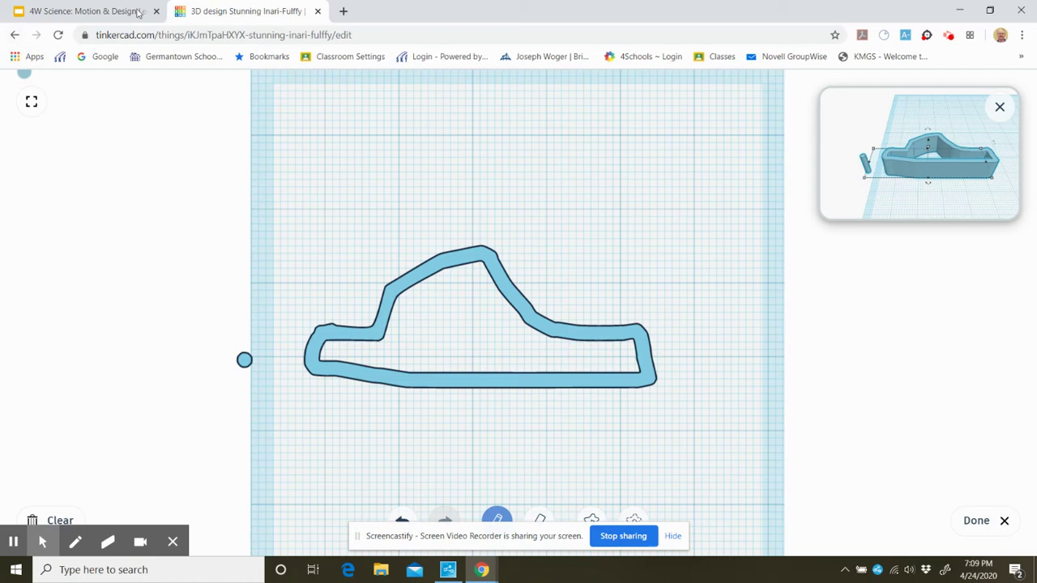
{"action": "scroll", "coordinate": [118, 188], "scroll_direction": "up", "scroll_amount": 1}
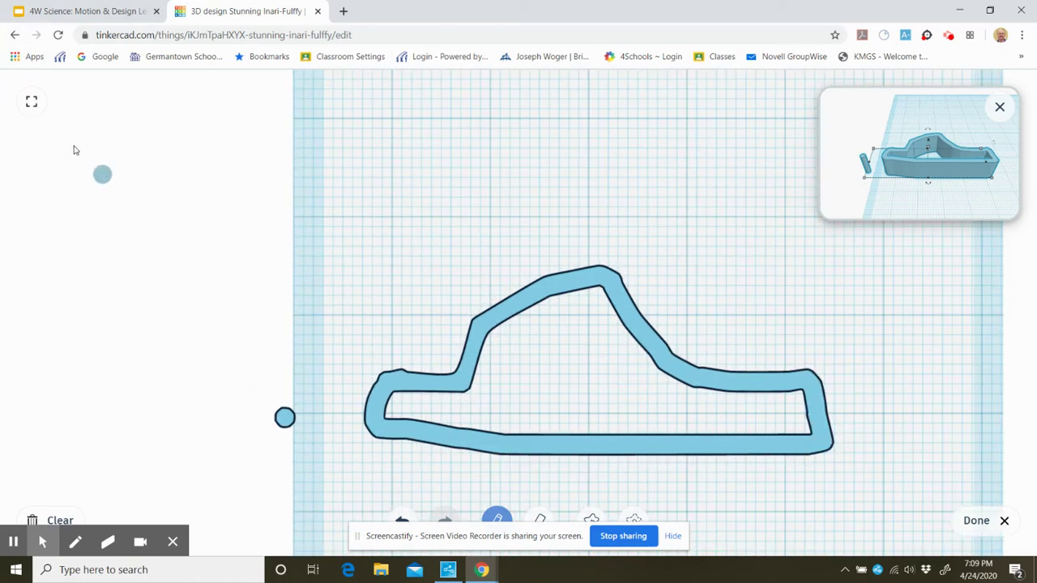
{"action": "scroll", "coordinate": [73, 150], "scroll_direction": "down", "scroll_amount": 1}
Step: Leave the Stunning Inari-Fulffy design and return to the dashboard
{"action": "left_click", "coordinate": [14, 35]}
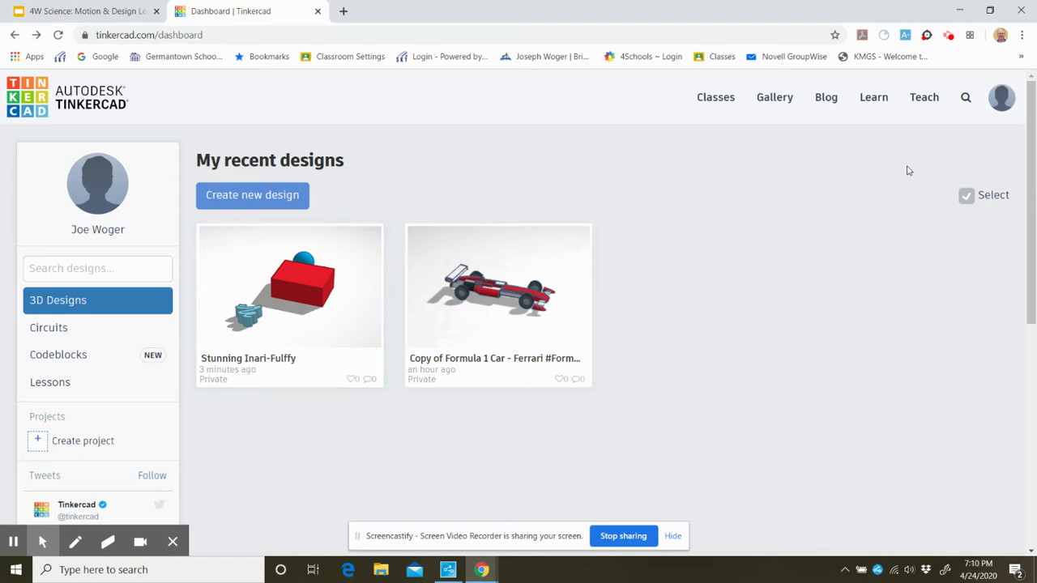
Step: Search the gallery for 'car' and scroll through the design results
{"action": "left_click", "coordinate": [952, 109]}
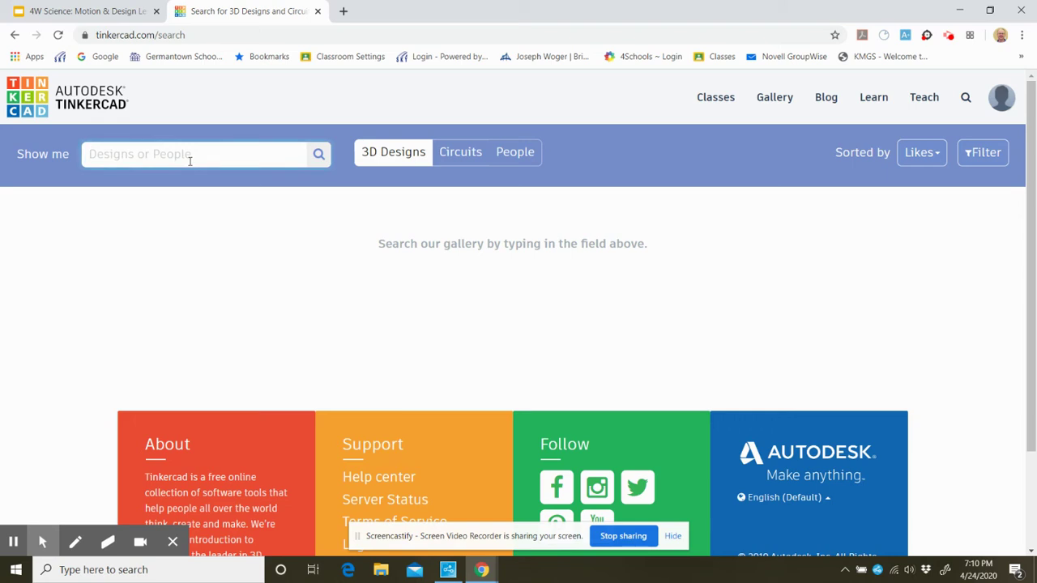
{"action": "type", "text": "car"}
{"action": "left_click", "coordinate": [318, 155]}
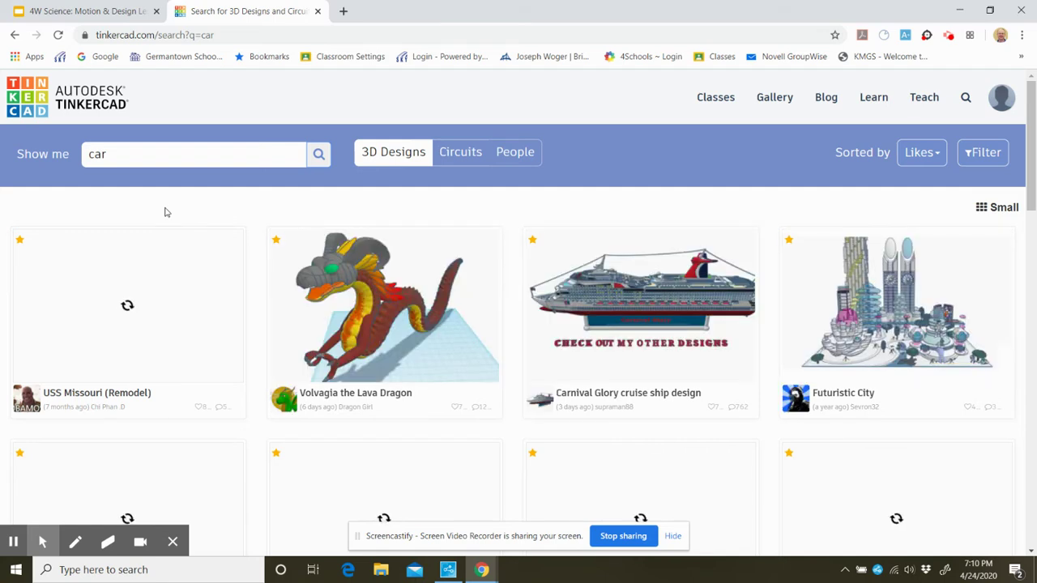
{"action": "scroll", "coordinate": [325, 276], "scroll_direction": "down", "scroll_amount": 2}
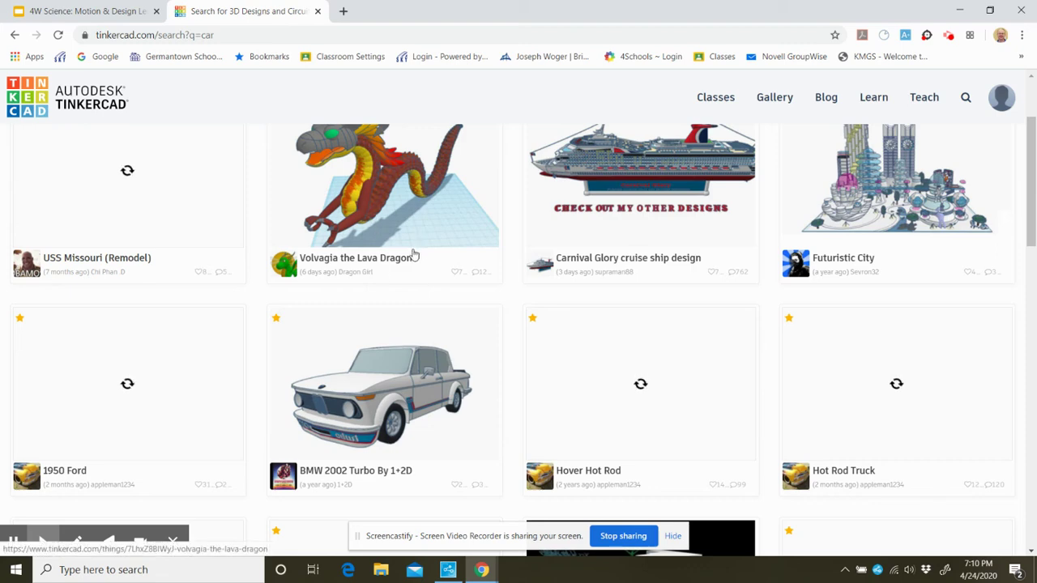
{"action": "scroll", "coordinate": [429, 263], "scroll_direction": "down", "scroll_amount": 2}
{"action": "scroll", "coordinate": [429, 262], "scroll_direction": "down", "scroll_amount": 3}
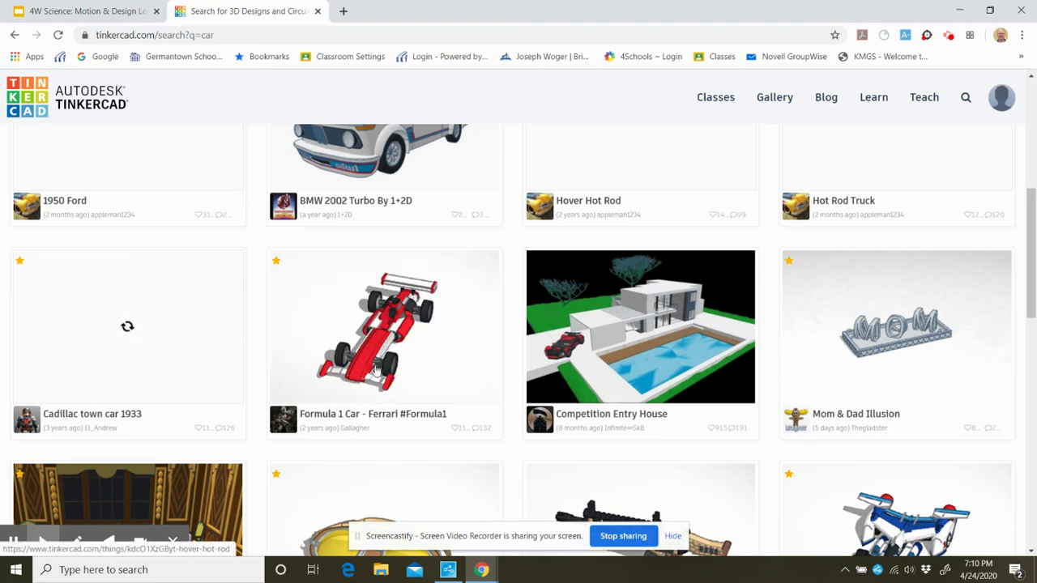
{"action": "scroll", "coordinate": [389, 378], "scroll_direction": "down", "scroll_amount": 1}
{"action": "scroll", "coordinate": [381, 321], "scroll_direction": "down", "scroll_amount": 1}
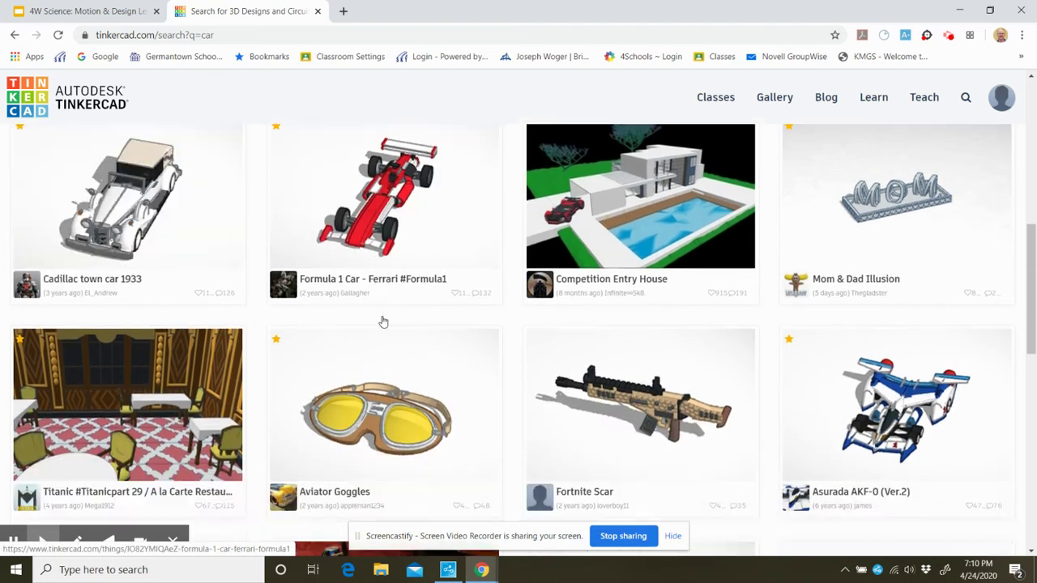
{"action": "scroll", "coordinate": [942, 399], "scroll_direction": "down", "scroll_amount": 1}
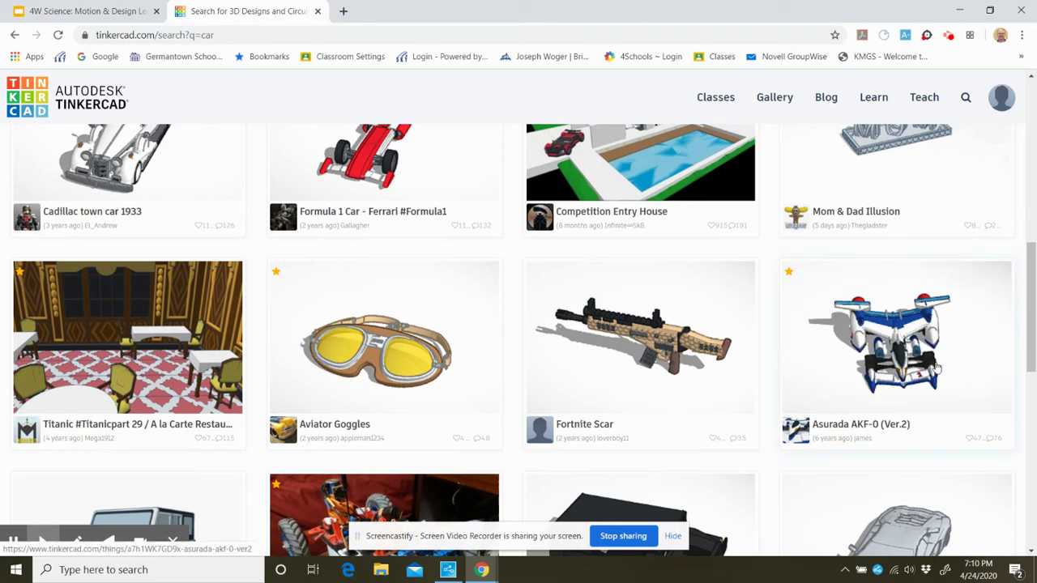
{"action": "scroll", "coordinate": [945, 386], "scroll_direction": "down", "scroll_amount": 1}
{"action": "scroll", "coordinate": [946, 385], "scroll_direction": "down", "scroll_amount": 2}
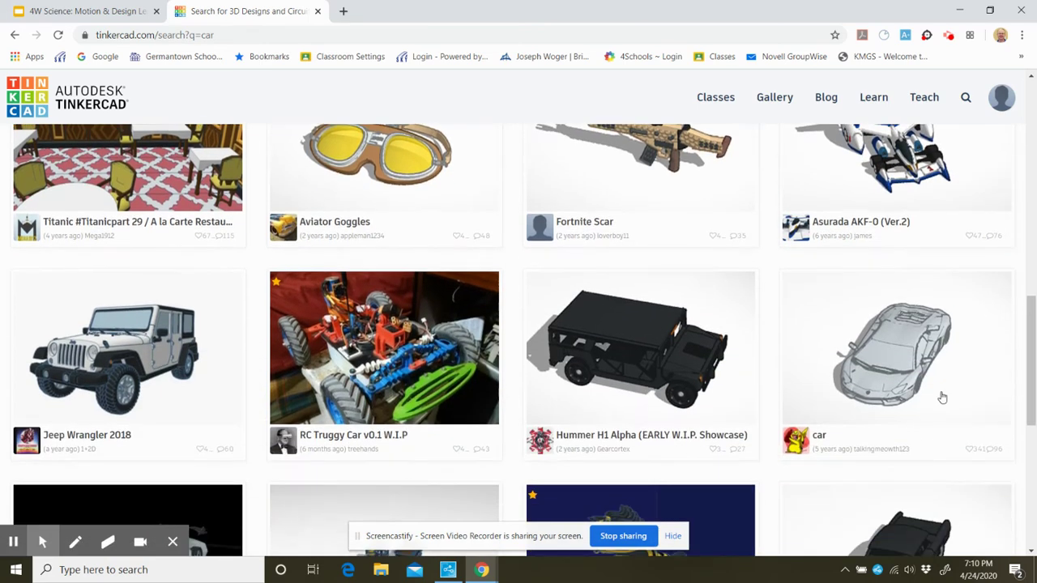
Step: Open the Jeep Wrangler 2018 design page and scroll through its details and comments
{"action": "left_click", "coordinate": [136, 355]}
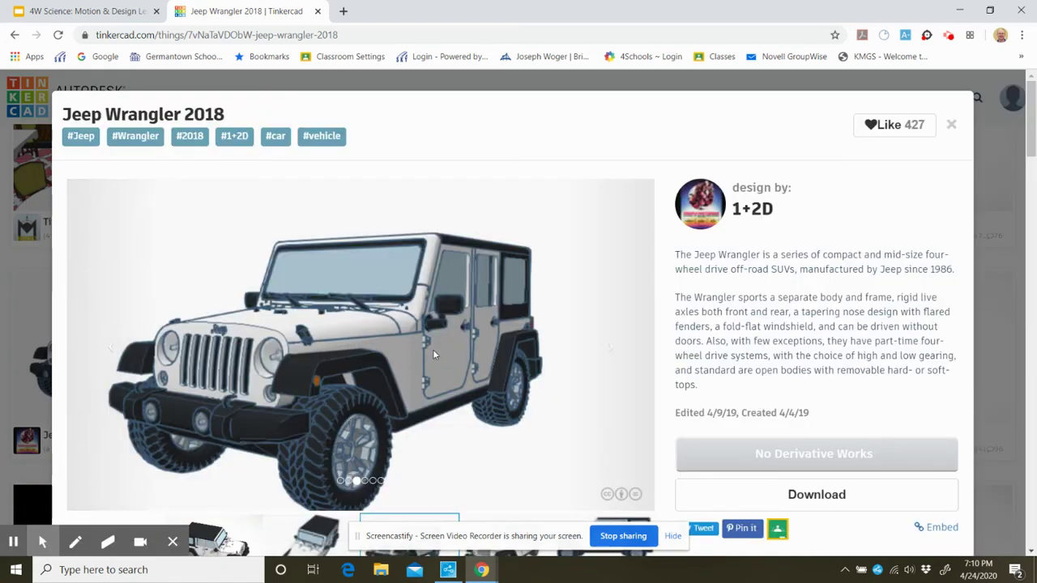
{"action": "scroll", "coordinate": [433, 354], "scroll_direction": "down", "scroll_amount": 1}
{"action": "scroll", "coordinate": [433, 354], "scroll_direction": "down", "scroll_amount": 3}
{"action": "scroll", "coordinate": [430, 343], "scroll_direction": "up", "scroll_amount": 1}
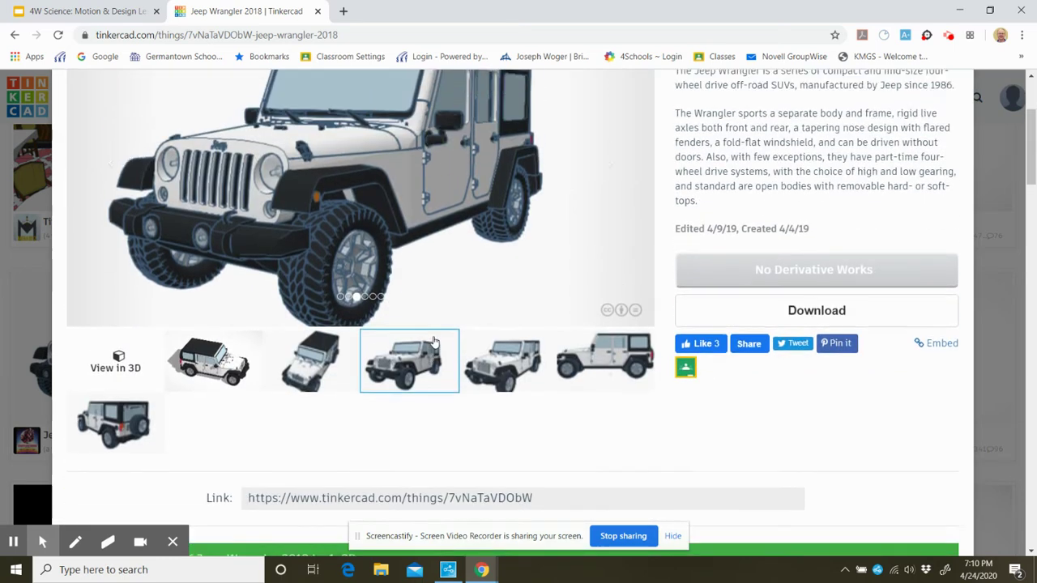
{"action": "scroll", "coordinate": [434, 342], "scroll_direction": "up", "scroll_amount": 1}
{"action": "scroll", "coordinate": [433, 341], "scroll_direction": "up", "scroll_amount": 3}
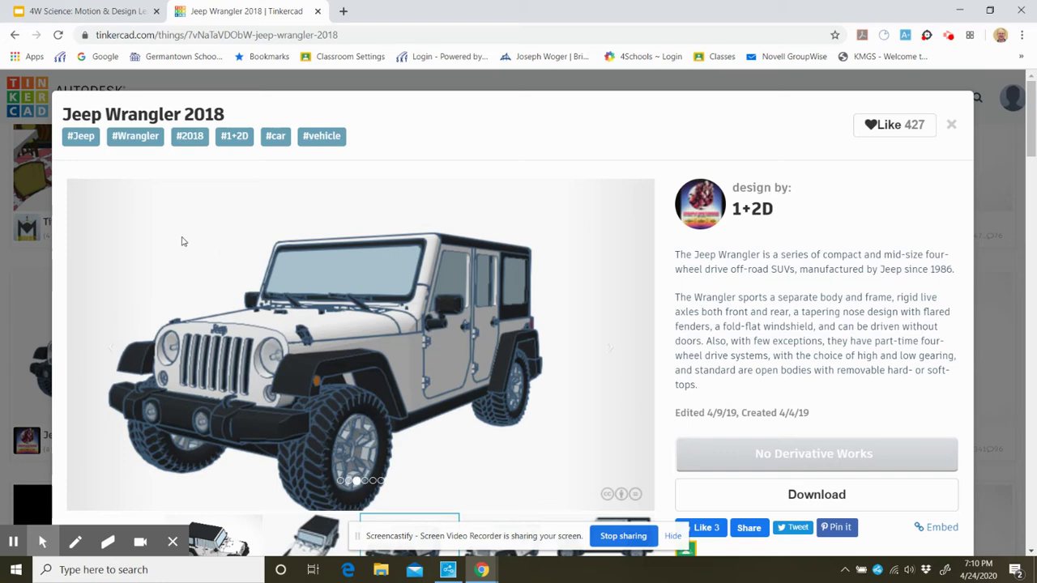
{"action": "scroll", "coordinate": [243, 259], "scroll_direction": "down", "scroll_amount": 3}
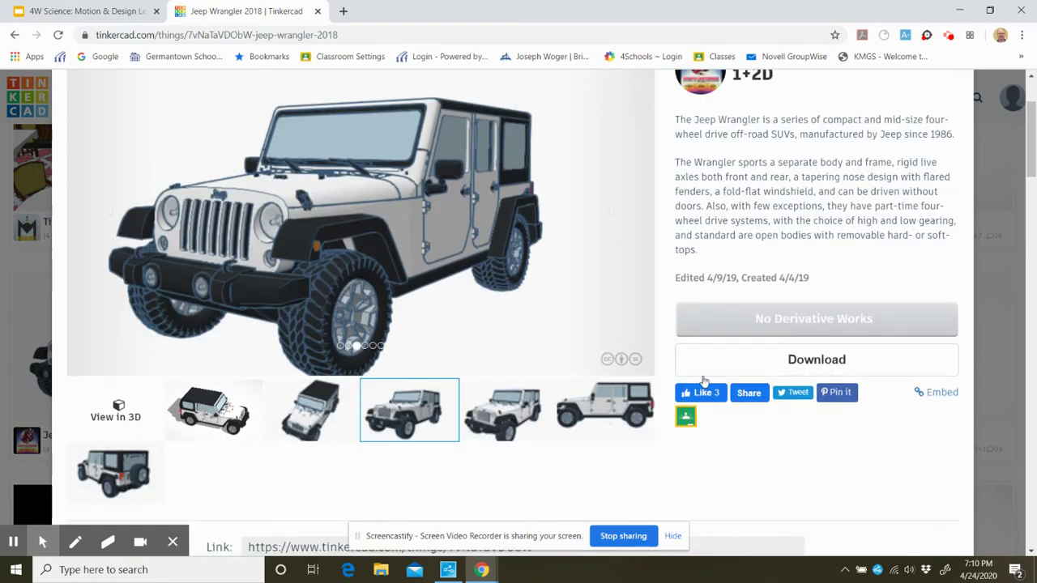
{"action": "scroll", "coordinate": [495, 374], "scroll_direction": "down", "scroll_amount": 3}
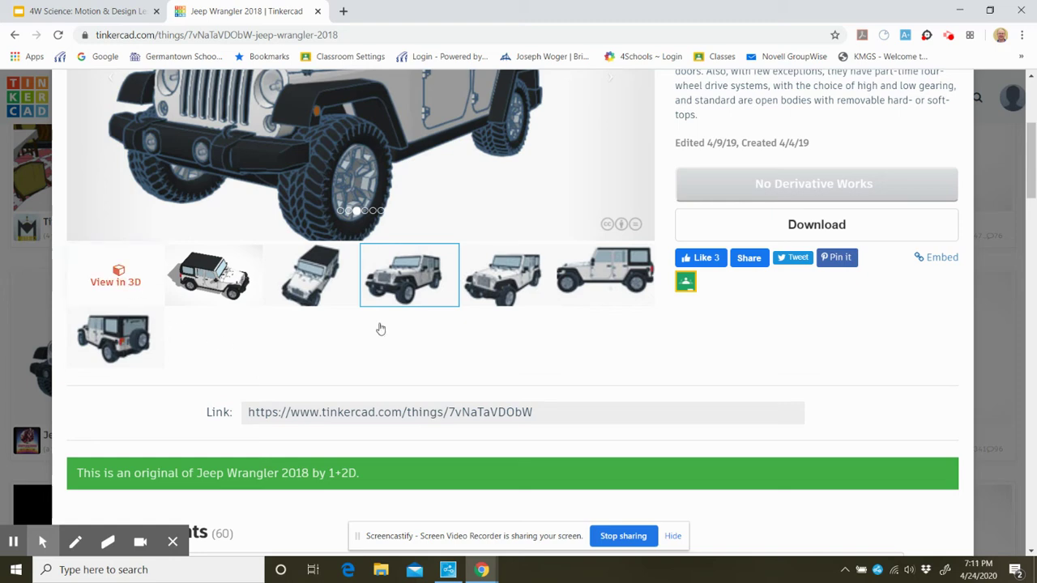
{"action": "scroll", "coordinate": [436, 360], "scroll_direction": "down", "scroll_amount": 7}
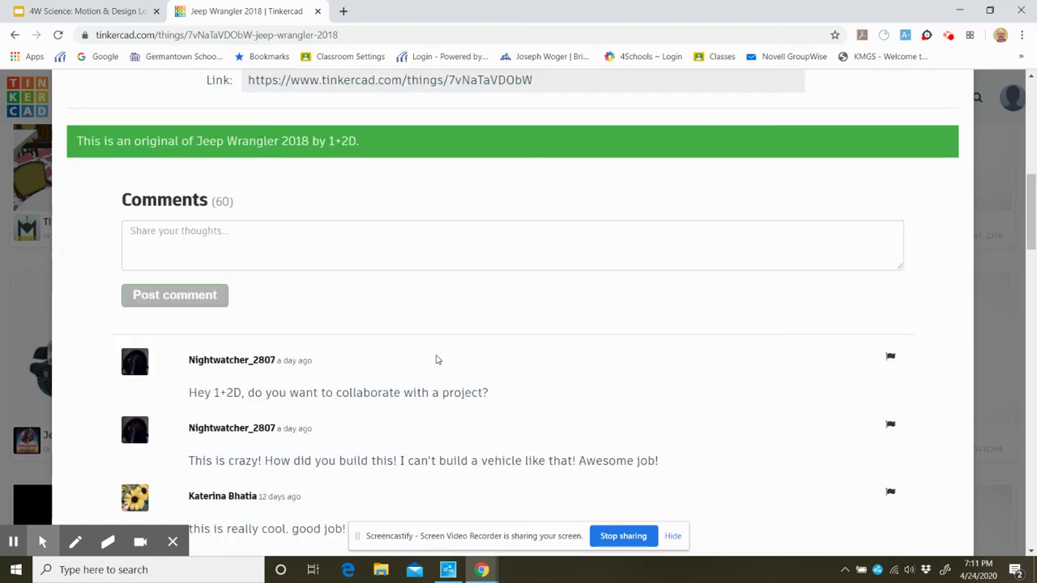
{"action": "scroll", "coordinate": [437, 340], "scroll_direction": "down", "scroll_amount": 6}
{"action": "scroll", "coordinate": [442, 326], "scroll_direction": "up", "scroll_amount": 2}
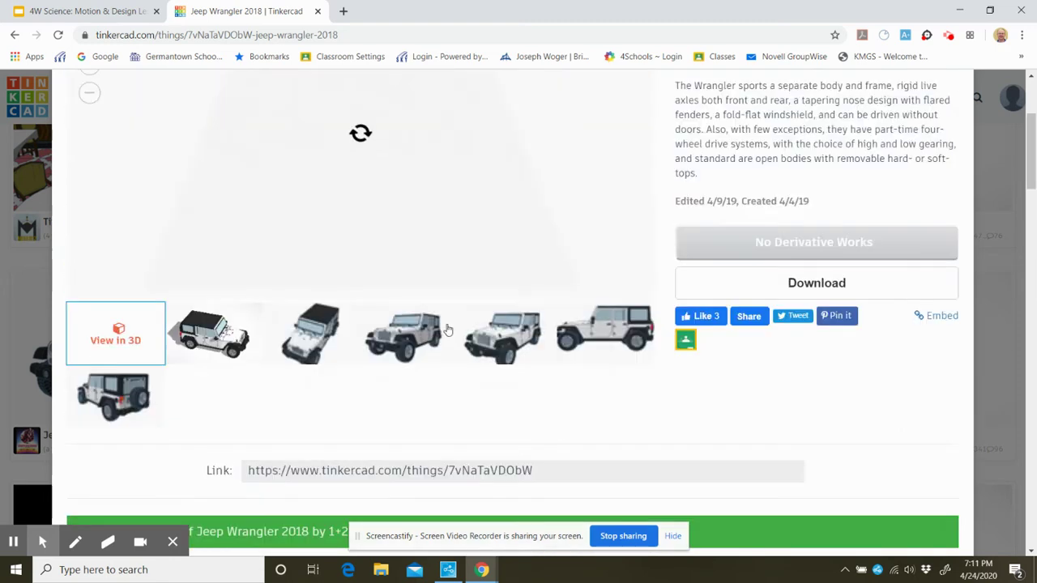
{"action": "scroll", "coordinate": [445, 329], "scroll_direction": "up", "scroll_amount": 2}
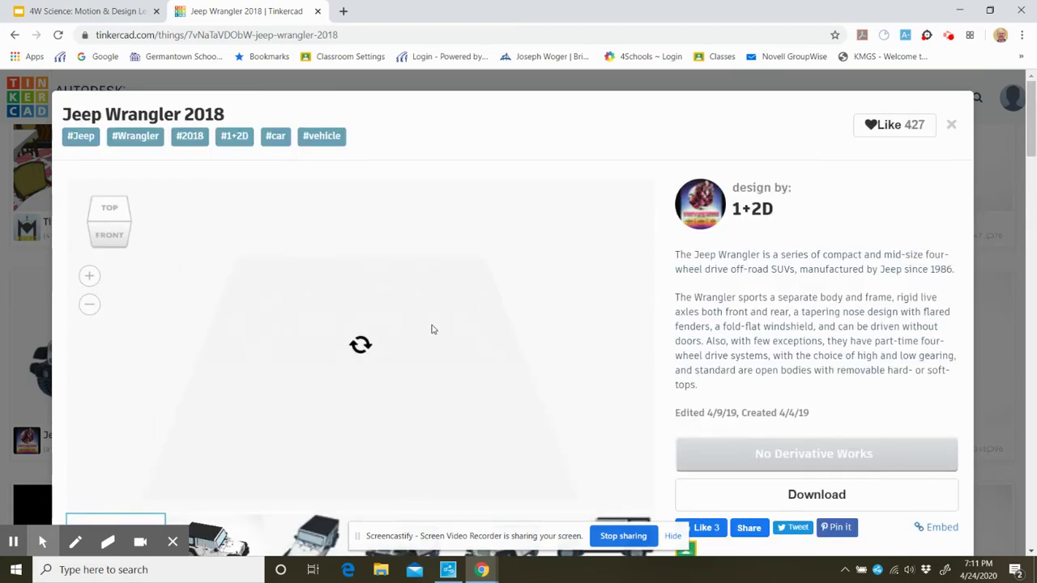
Step: Orbit and zoom the Jeep Wrangler 2018 model to inspect its front and side
{"action": "scroll", "coordinate": [432, 331], "scroll_direction": "down", "scroll_amount": 1}
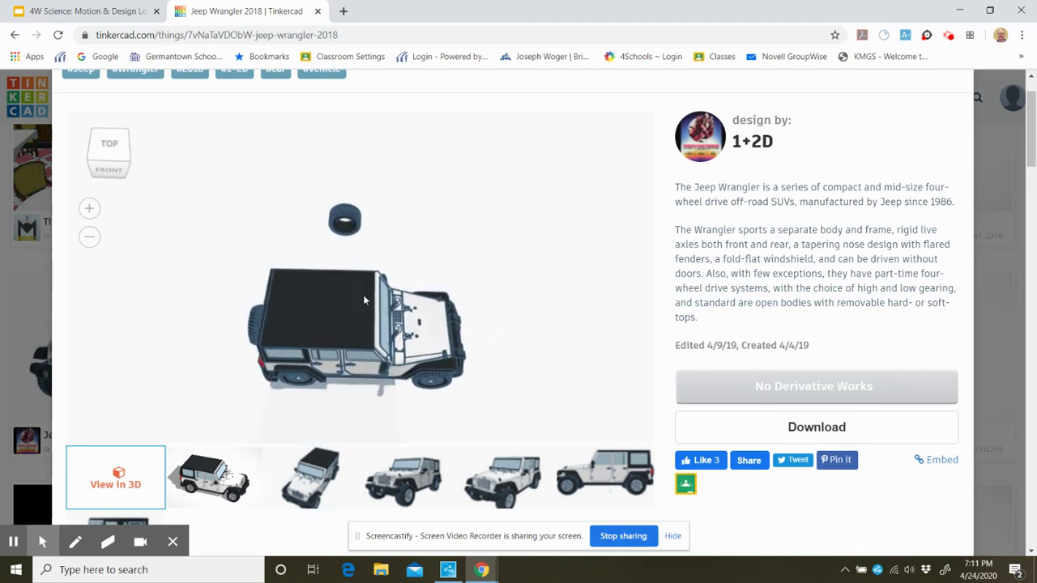
{"action": "left_click_drag", "start_coordinate": [363, 295], "coordinate": [483, 403]}
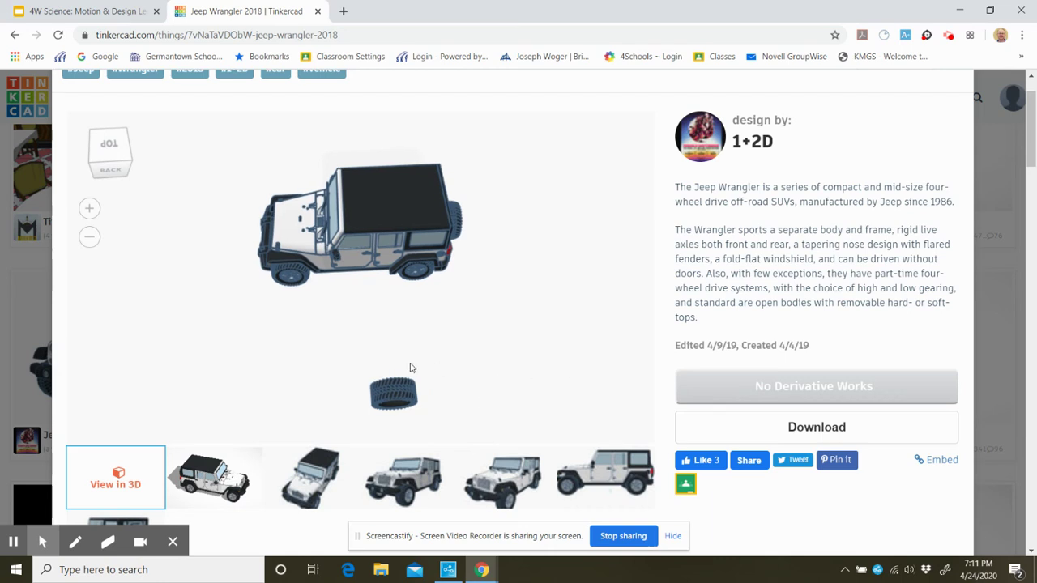
{"action": "scroll", "coordinate": [444, 344], "scroll_direction": "down", "scroll_amount": 3}
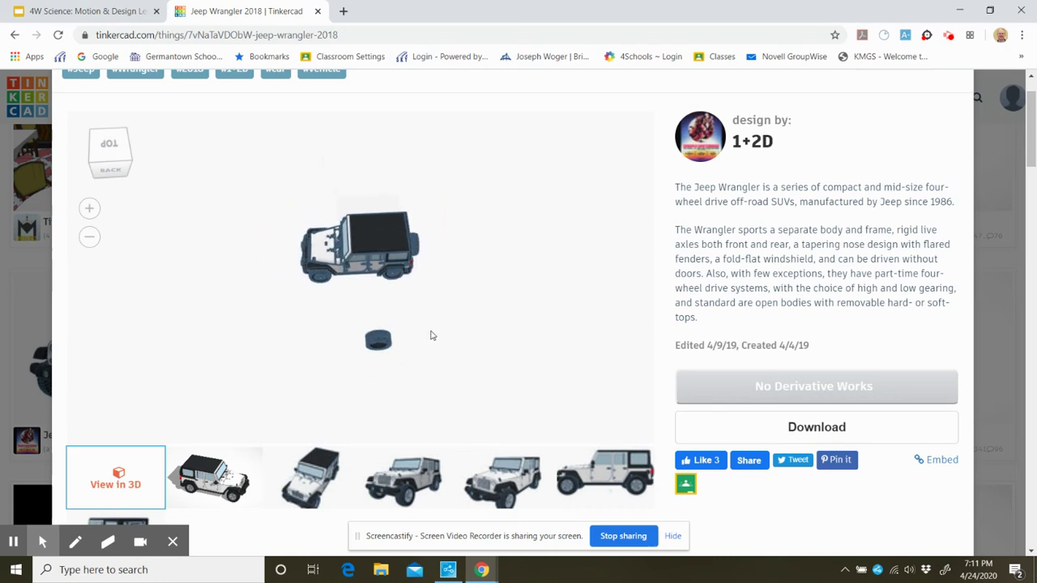
{"action": "scroll", "coordinate": [430, 335], "scroll_direction": "up", "scroll_amount": 3}
{"action": "scroll", "coordinate": [430, 336], "scroll_direction": "up", "scroll_amount": 5}
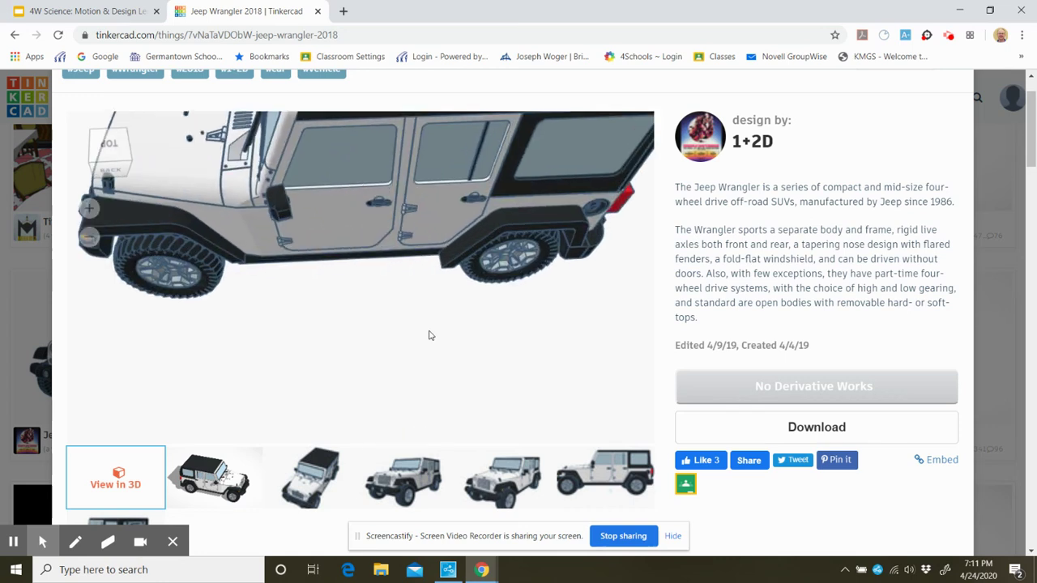
{"action": "scroll", "coordinate": [428, 337], "scroll_direction": "down", "scroll_amount": 2}
{"action": "scroll", "coordinate": [428, 336], "scroll_direction": "down", "scroll_amount": 2}
{"action": "scroll", "coordinate": [389, 328], "scroll_direction": "up", "scroll_amount": 3}
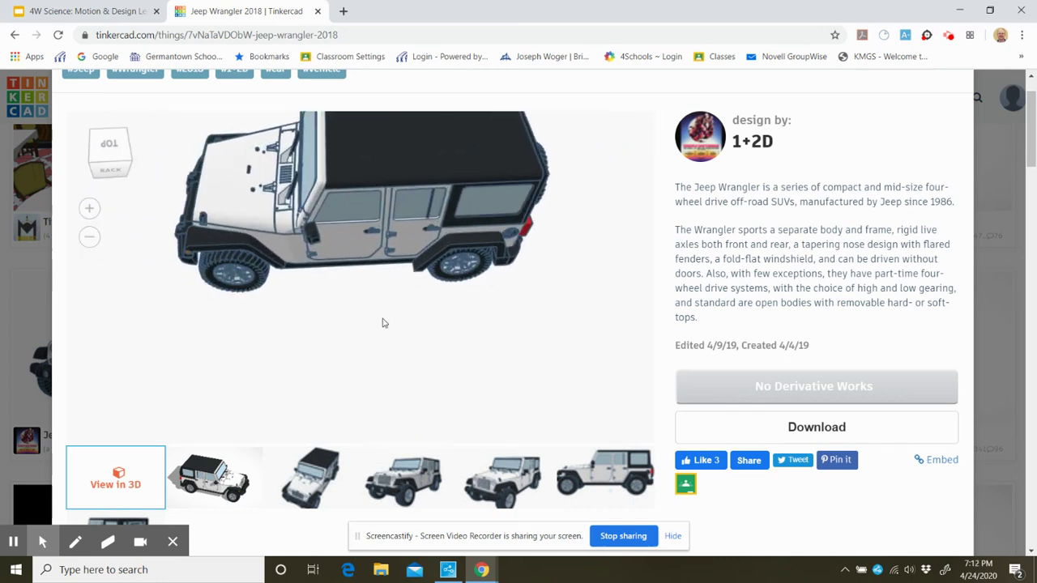
Step: Orbit and zoom the Jeep to inspect its roof and side, then return to the search results
{"action": "left_click_drag", "start_coordinate": [320, 226], "coordinate": [245, 279]}
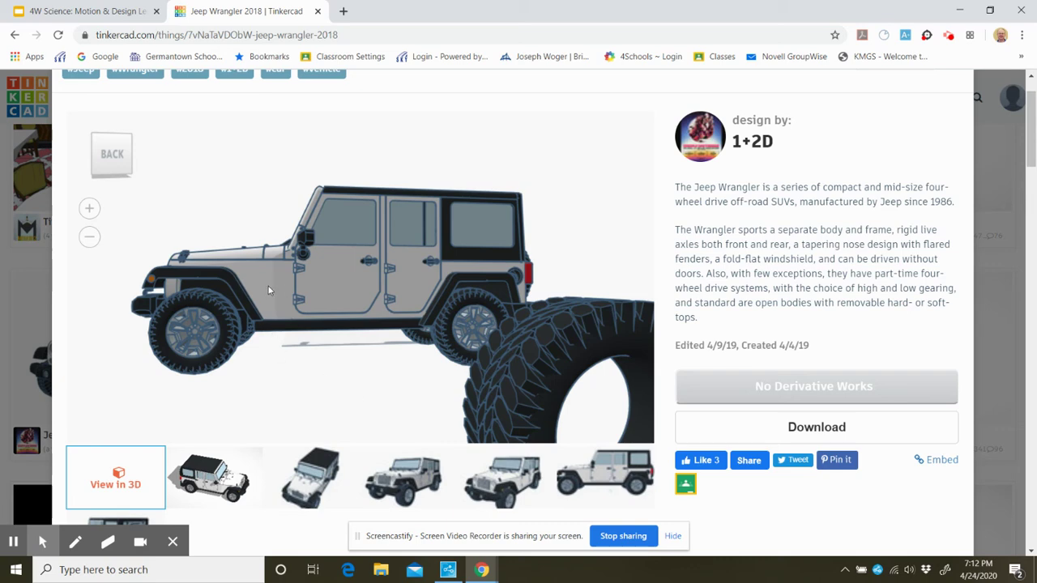
{"action": "left_click_drag", "start_coordinate": [171, 173], "coordinate": [197, 211]}
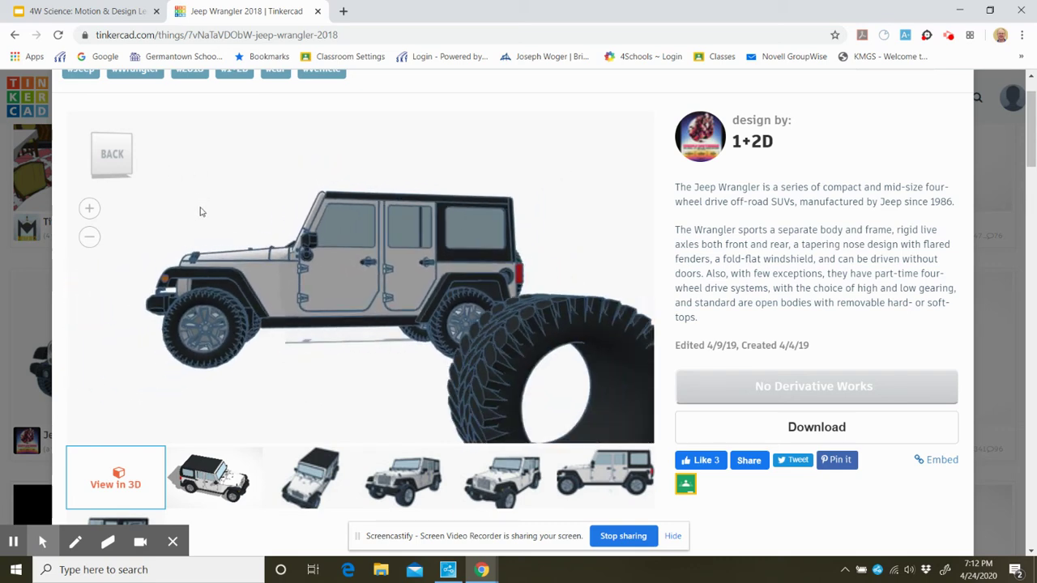
{"action": "scroll", "coordinate": [200, 212], "scroll_direction": "down", "scroll_amount": 3}
{"action": "scroll", "coordinate": [202, 215], "scroll_direction": "up", "scroll_amount": 3}
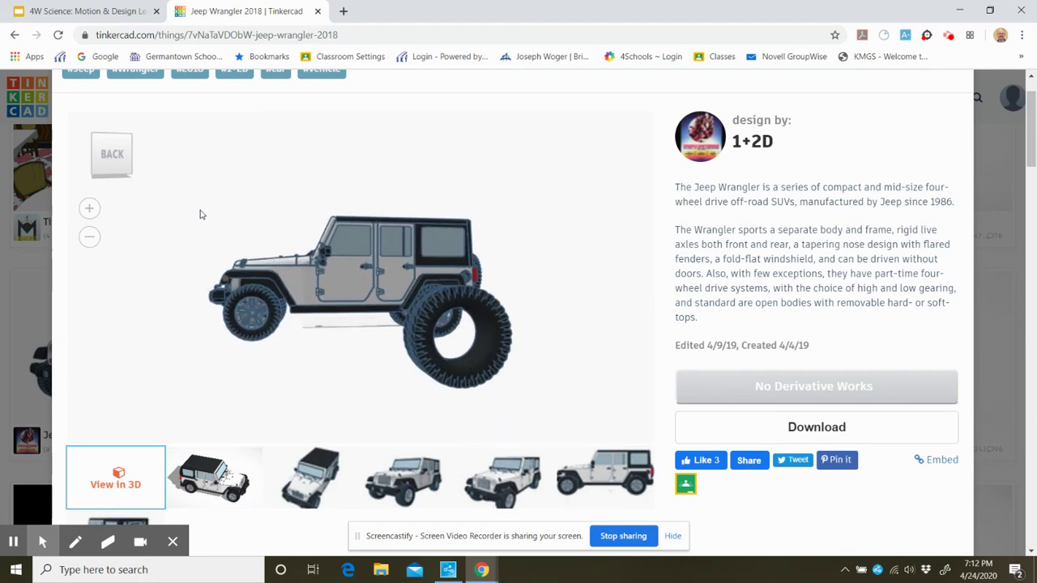
{"action": "scroll", "coordinate": [202, 216], "scroll_direction": "down", "scroll_amount": 3}
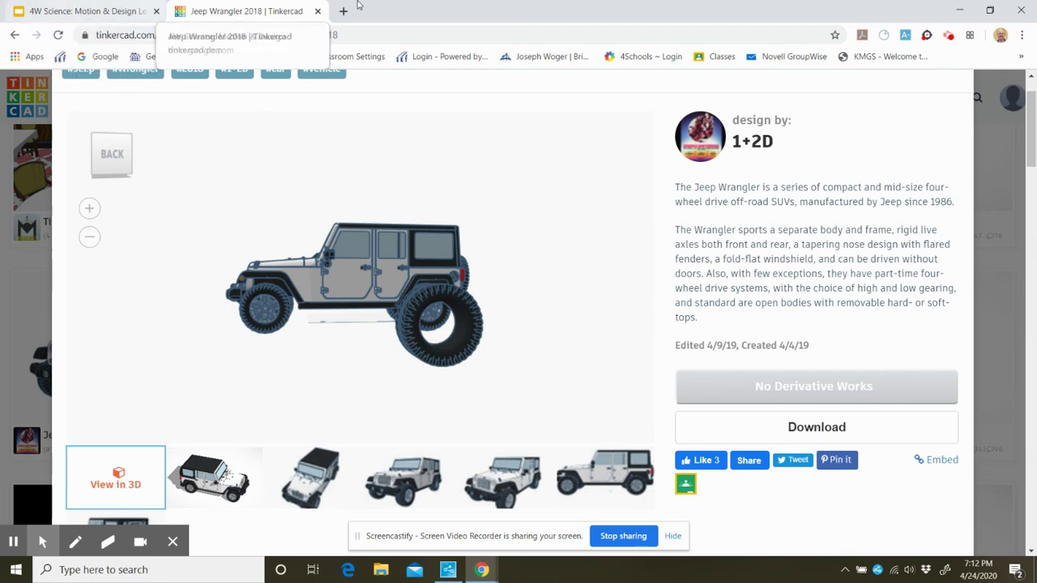
{"action": "scroll", "coordinate": [247, 205], "scroll_direction": "up", "scroll_amount": 2}
{"action": "scroll", "coordinate": [247, 205], "scroll_direction": "down", "scroll_amount": 1}
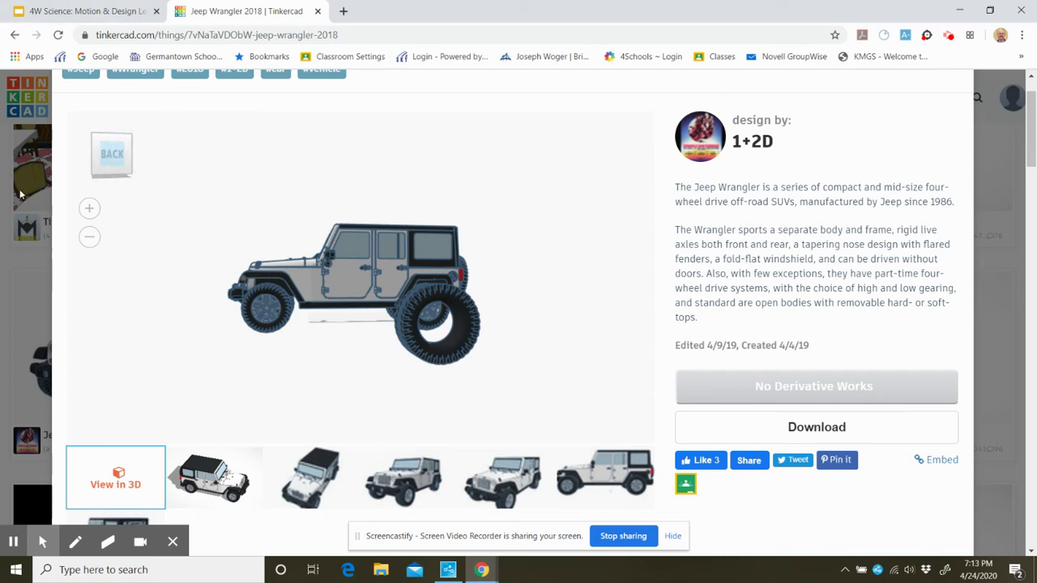
{"action": "left_click", "coordinate": [14, 35]}
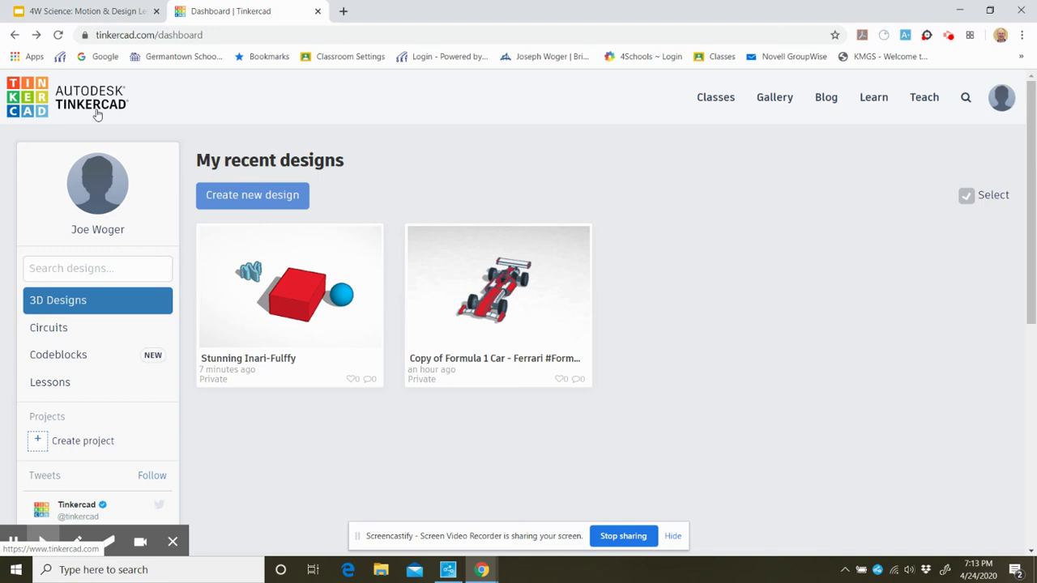
Step: Open the Formula 1 car design's details page and load it in the 3D viewer
{"action": "mouse_move", "coordinate": [509, 254]}
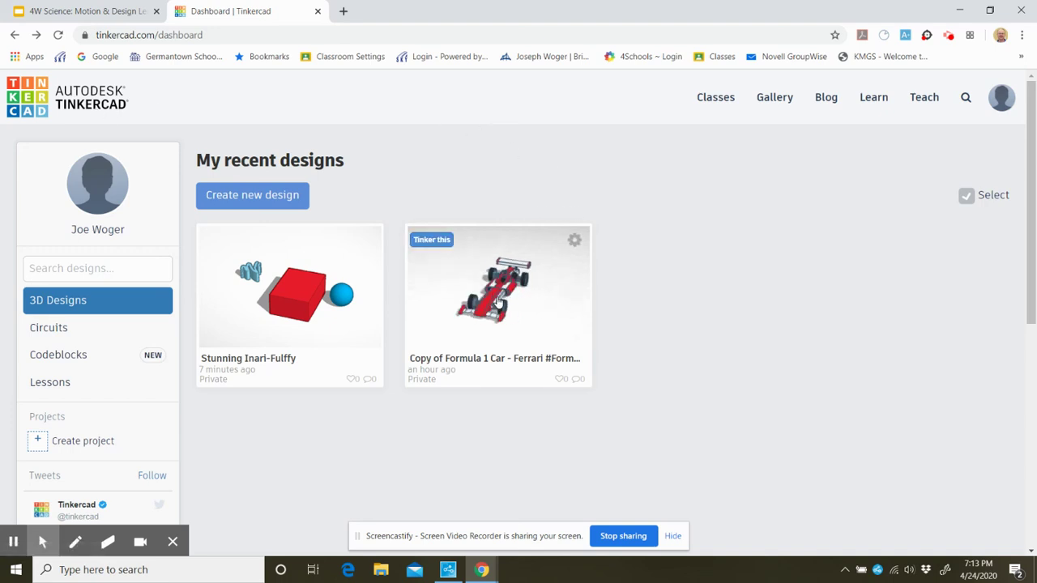
{"action": "left_click", "coordinate": [516, 299]}
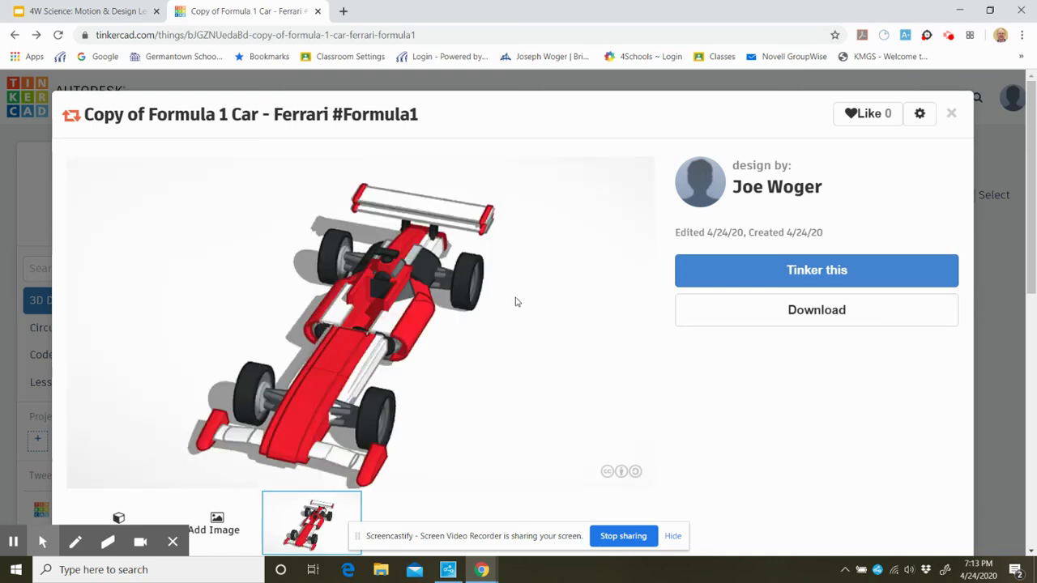
{"action": "scroll", "coordinate": [440, 294], "scroll_direction": "down", "scroll_amount": 2}
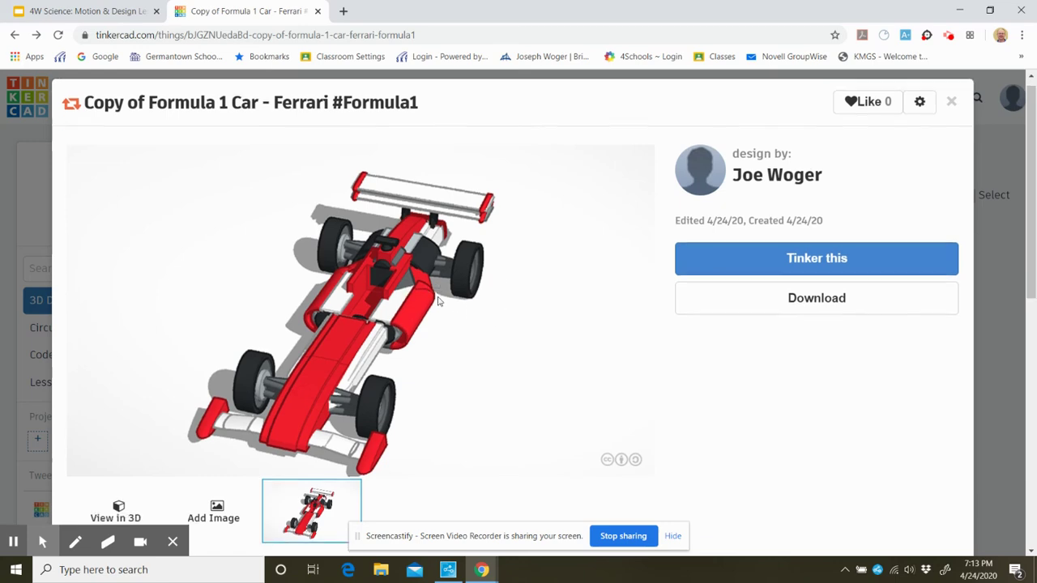
{"action": "scroll", "coordinate": [440, 294], "scroll_direction": "up", "scroll_amount": 2}
{"action": "scroll", "coordinate": [437, 294], "scroll_direction": "down", "scroll_amount": 2}
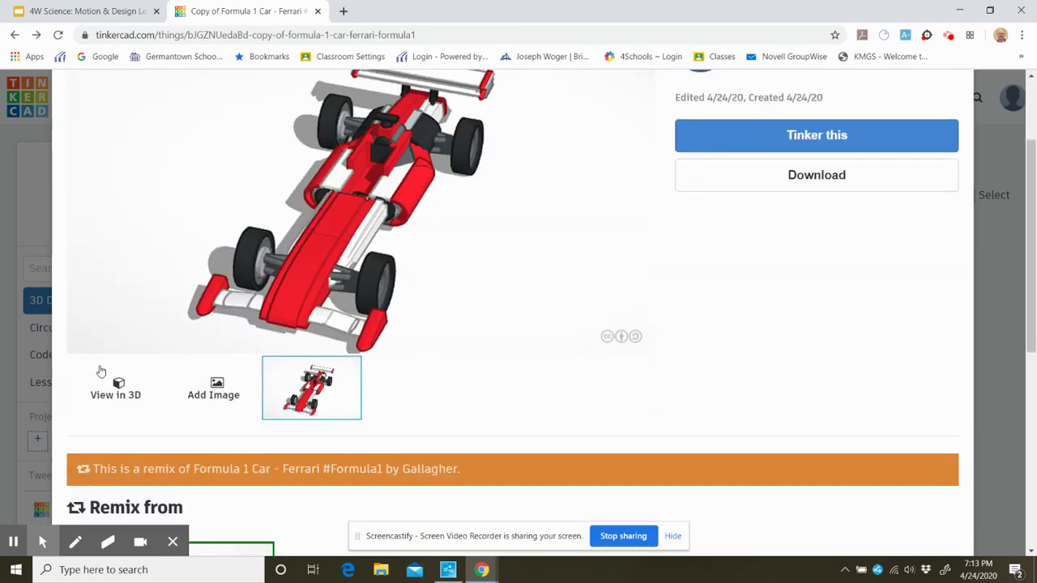
{"action": "left_click", "coordinate": [120, 394]}
Step: Zoom and orbit the car to see its underside and a level rear view, then close the details
{"action": "scroll", "coordinate": [540, 278], "scroll_direction": "down", "scroll_amount": 4}
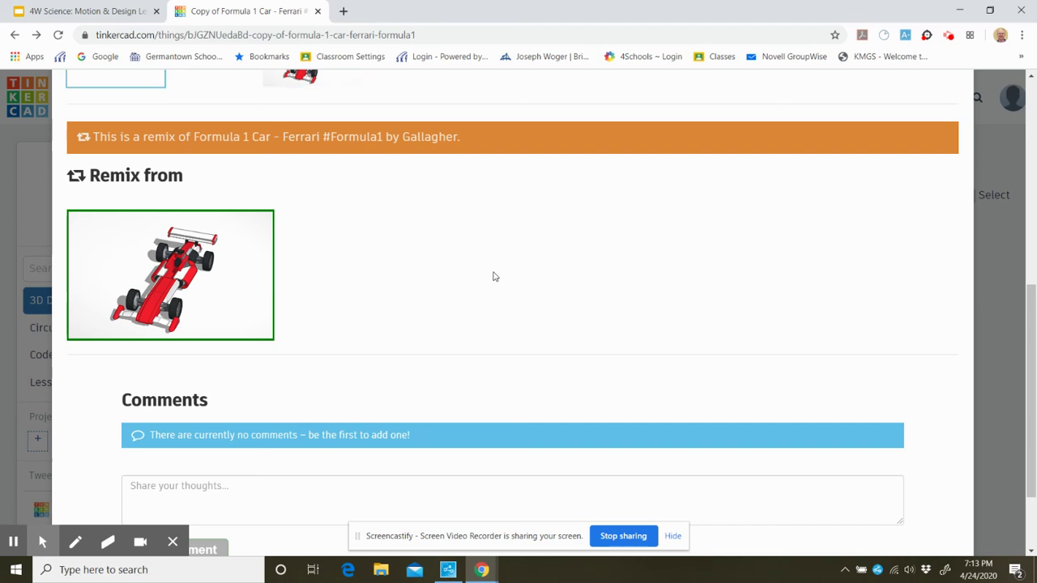
{"action": "scroll", "coordinate": [494, 276], "scroll_direction": "down", "scroll_amount": 1}
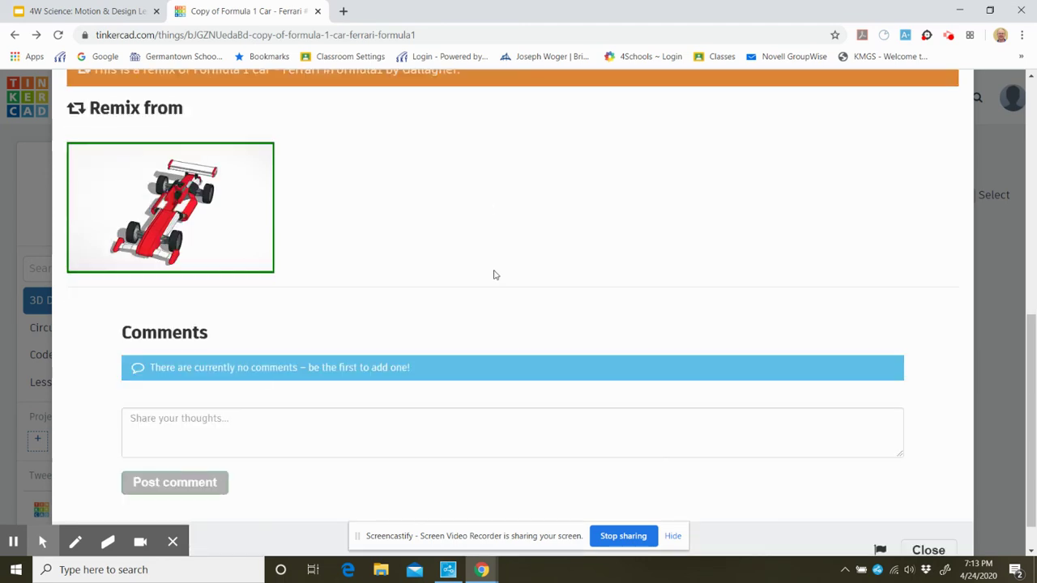
{"action": "scroll", "coordinate": [494, 276], "scroll_direction": "up", "scroll_amount": 3}
{"action": "scroll", "coordinate": [494, 275], "scroll_direction": "up", "scroll_amount": 3}
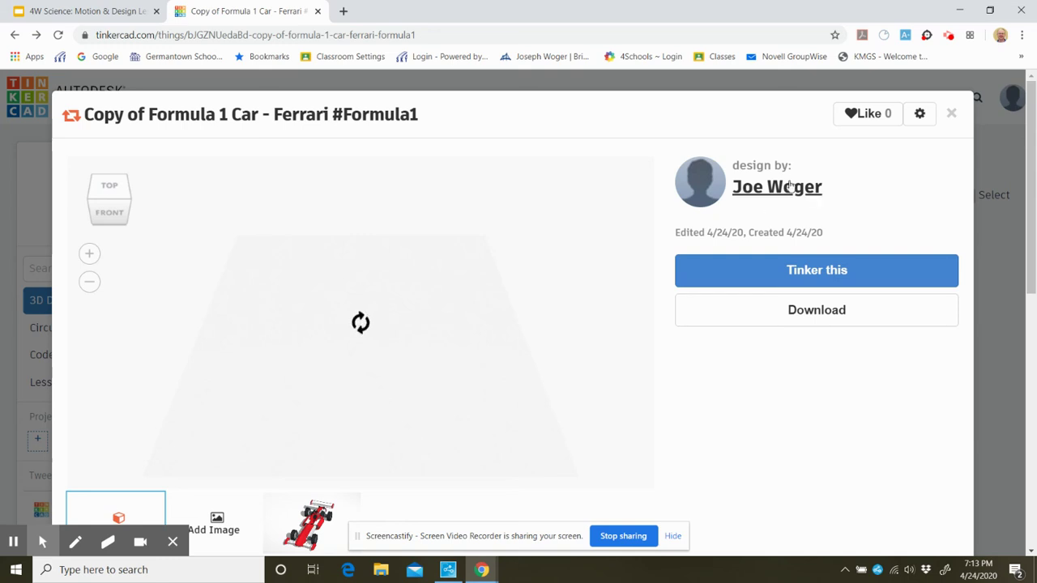
{"action": "scroll", "coordinate": [370, 333], "scroll_direction": "up", "scroll_amount": 2}
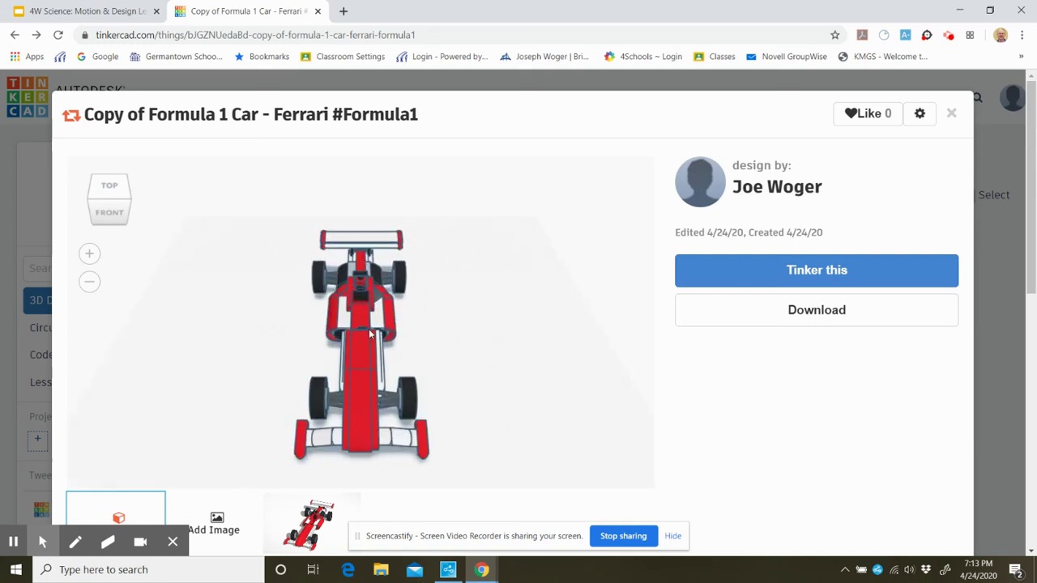
{"action": "left_click_drag", "start_coordinate": [360, 323], "coordinate": [444, 419]}
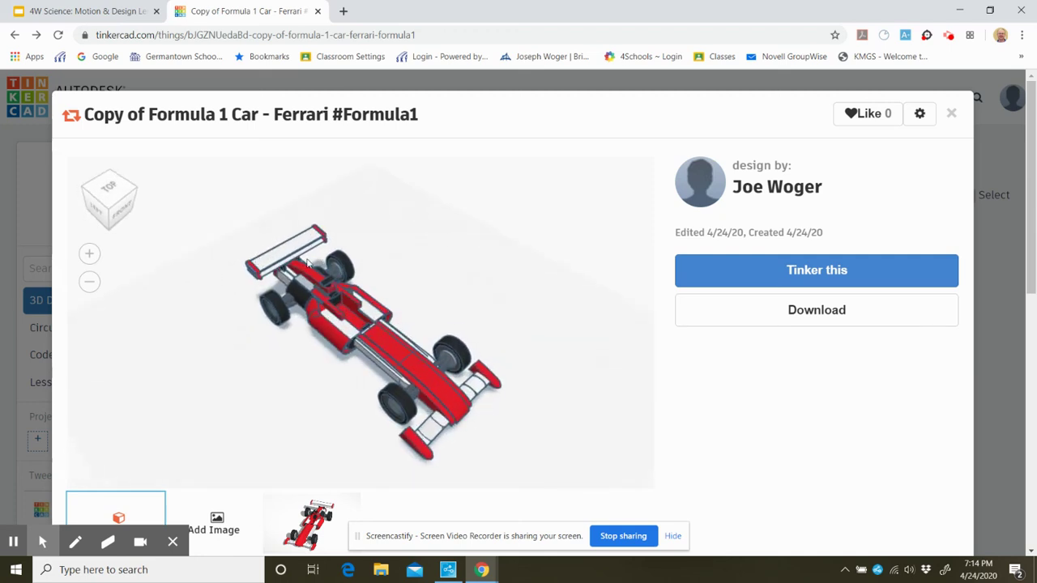
{"action": "left_click_drag", "start_coordinate": [320, 329], "coordinate": [197, 389]}
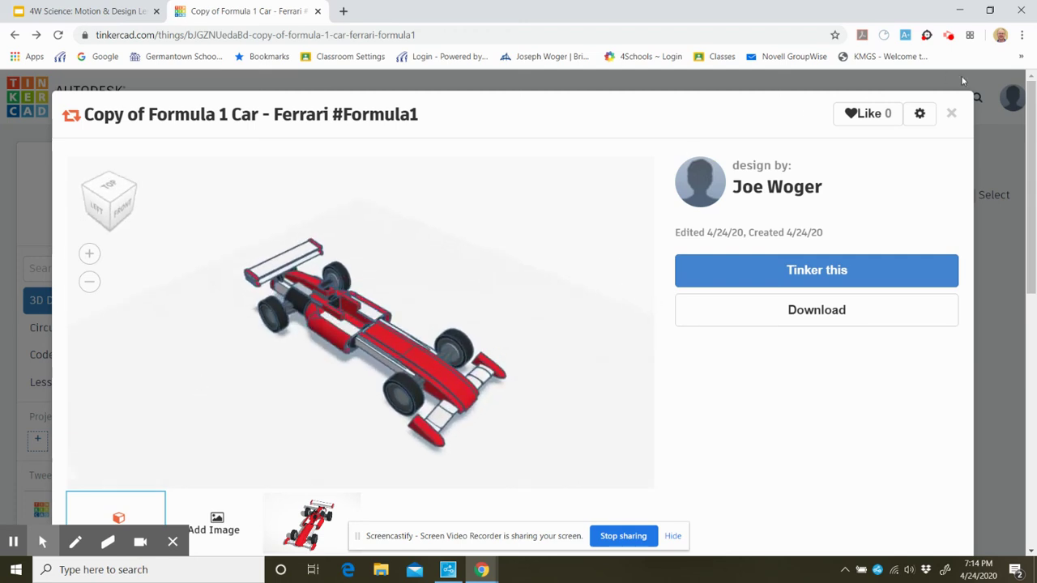
{"action": "left_click", "coordinate": [951, 114]}
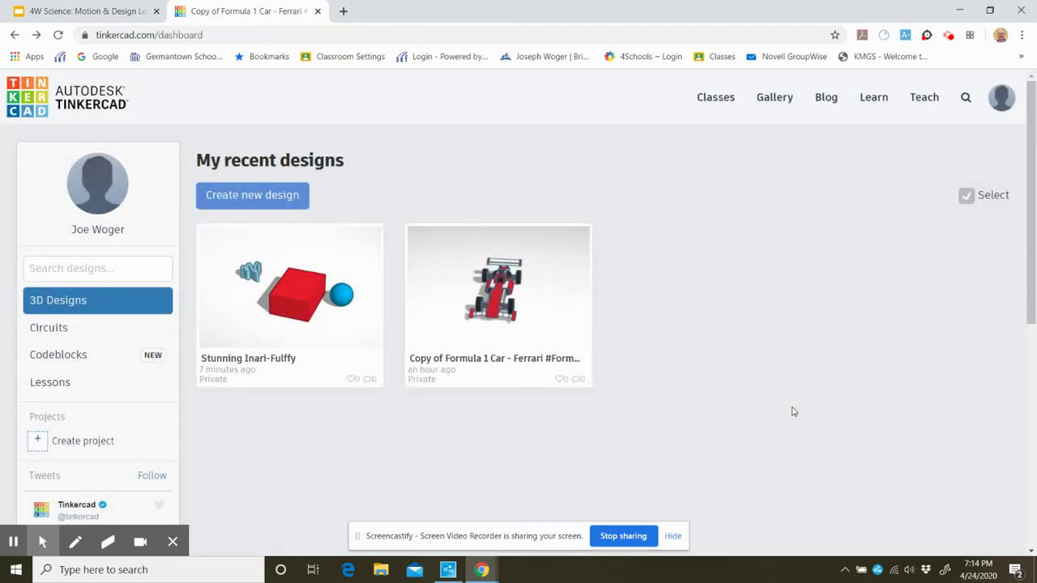